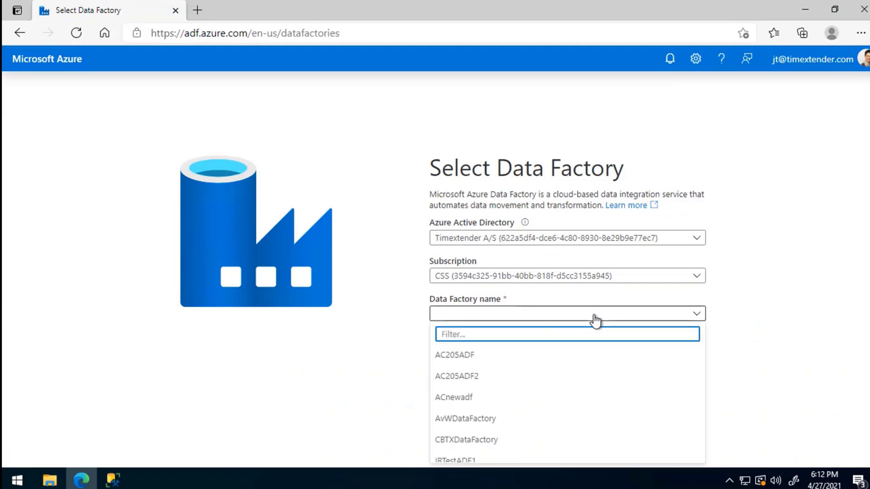
# - Filter the data factory names for 'txtue', reload the page and reselect the CSS subscription
pyautogui.write('txtues')
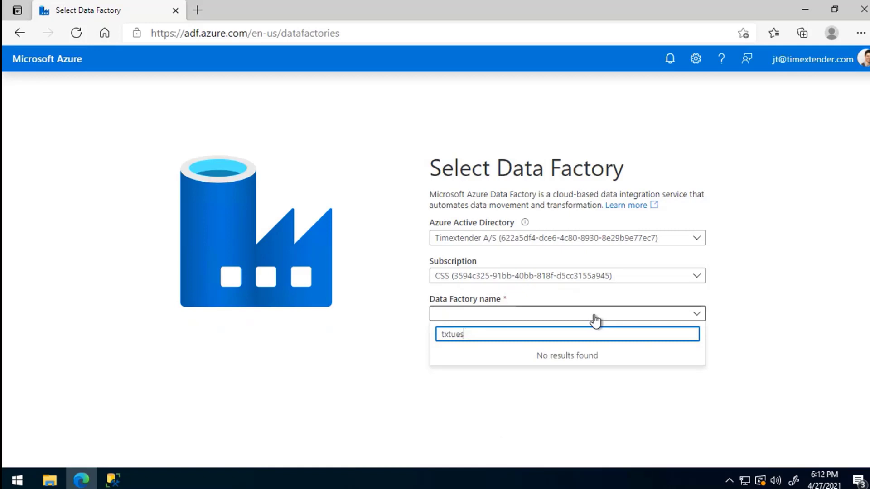
pyautogui.click(76, 34)
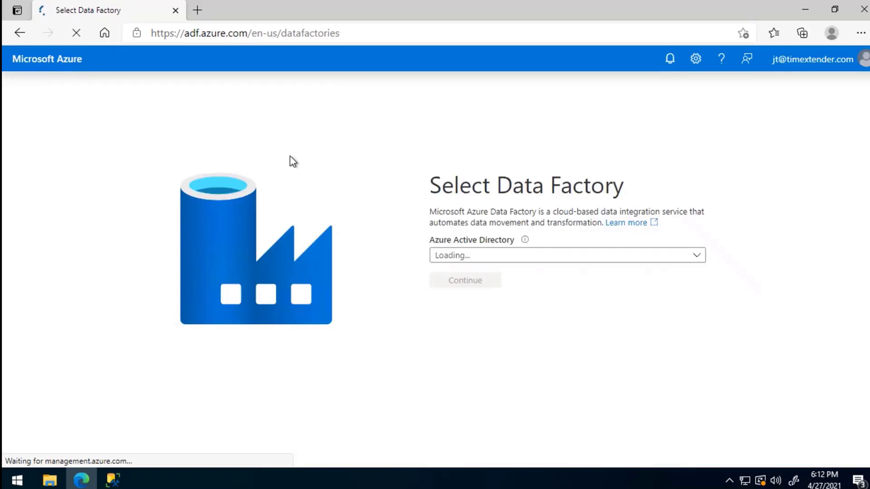
pyautogui.click(607, 320)
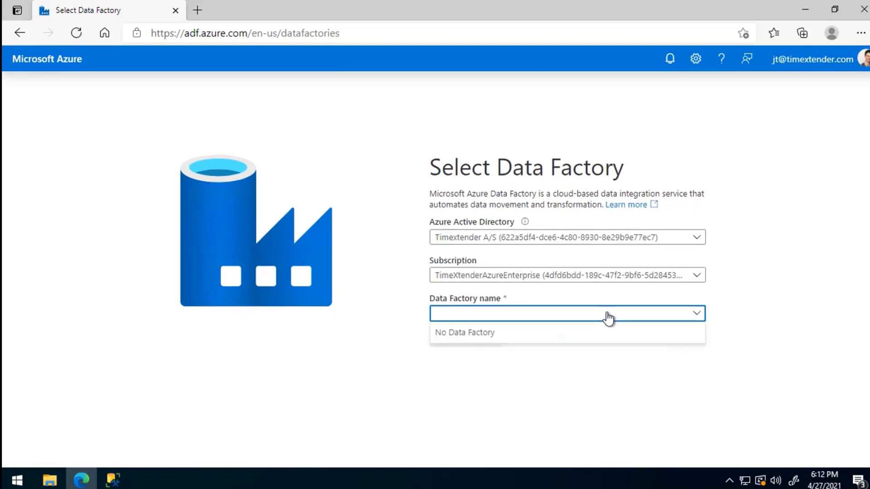
pyautogui.click(733, 386)
pyautogui.click(616, 282)
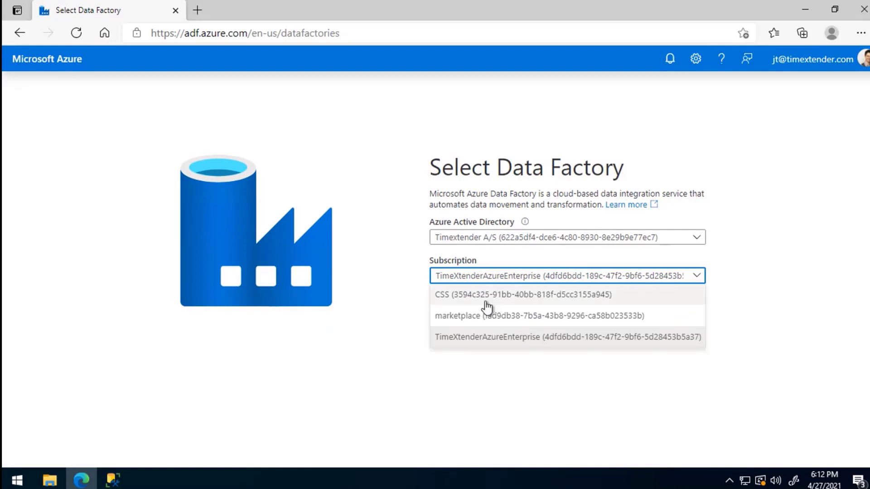
pyautogui.click(482, 296)
# - Search the factory names for 'txtue' again, clear the filter, close the list and switch windows
pyautogui.click(538, 324)
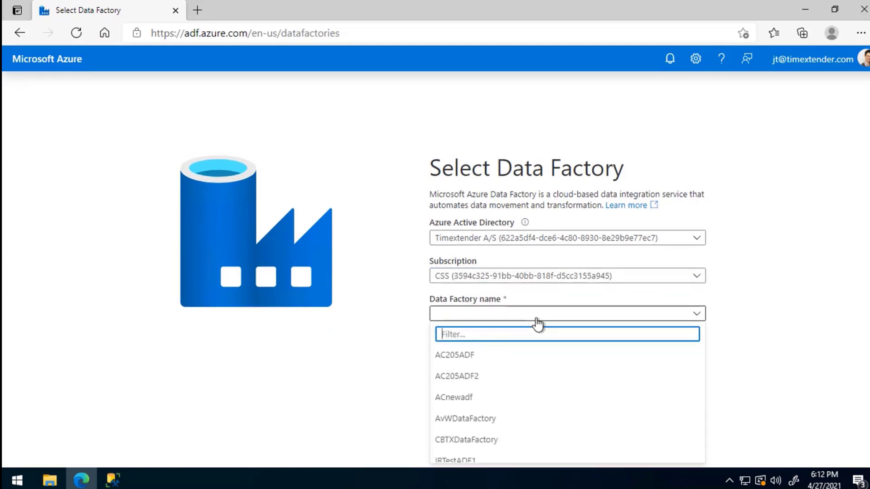
pyautogui.write('txtue')
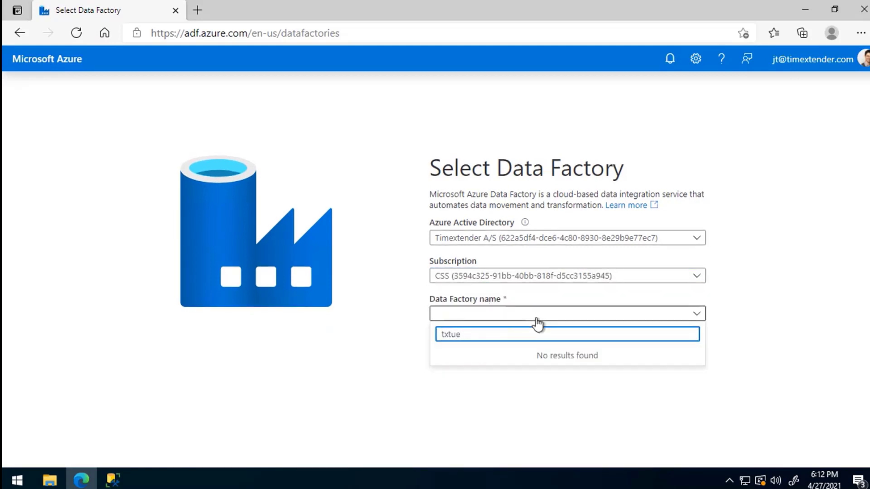
pyautogui.press('BackSpace')
pyautogui.press('BackSpace')
pyautogui.press('BackSpace')
pyautogui.press('BackSpace')
pyautogui.press('BackSpace')
pyautogui.click(364, 361)
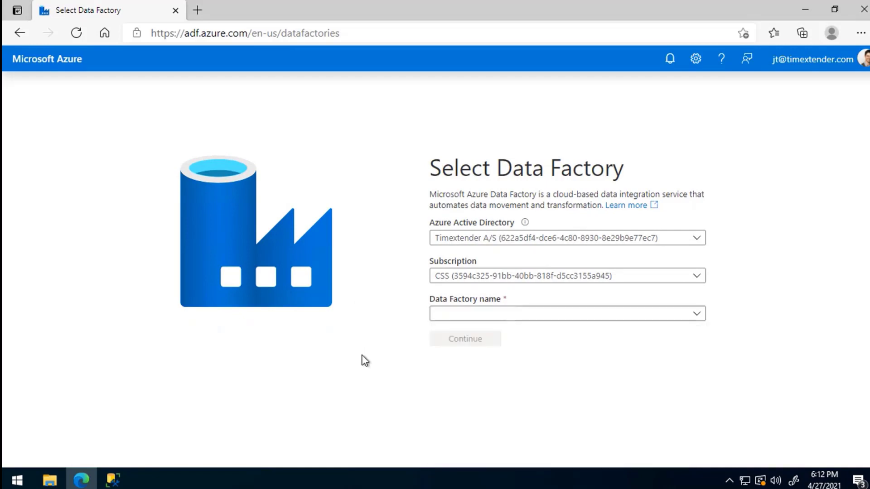
pyautogui.doubleClick(232, 7)
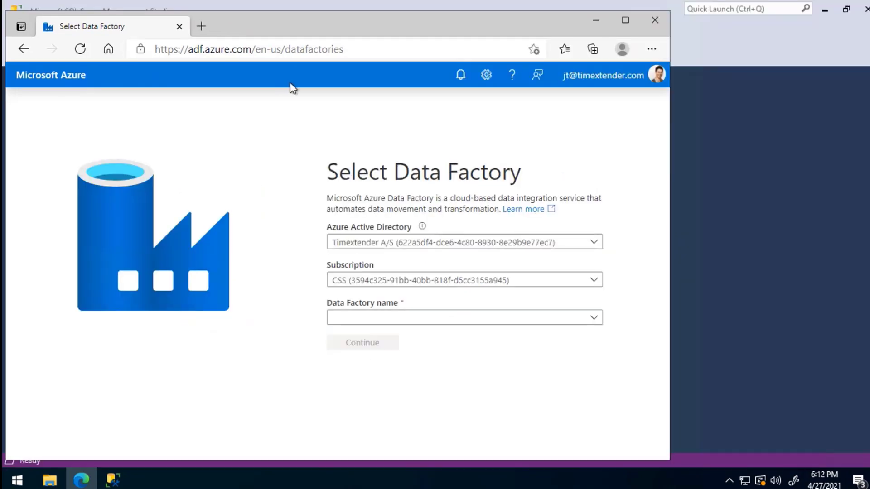
pyautogui.hotkey('alt', 'Tab')
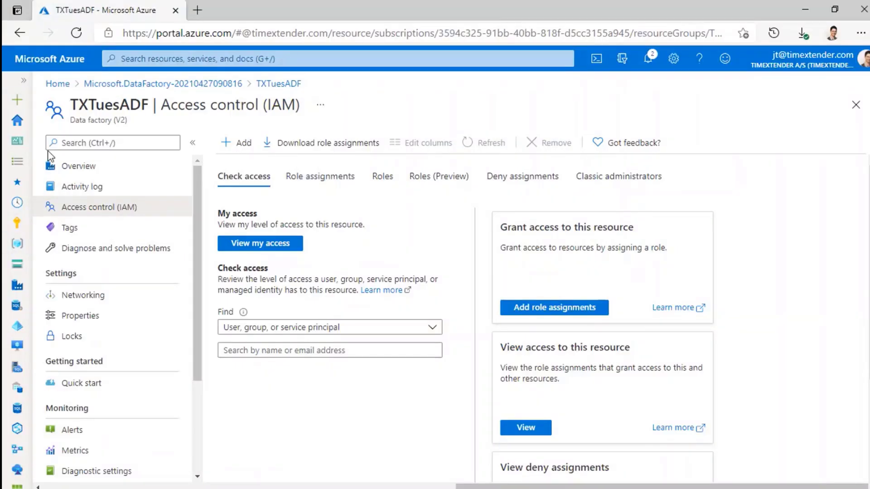
# - Copy the TXTuesADF Author & Monitor link and load it in the other Edge window
pyautogui.click(84, 166)
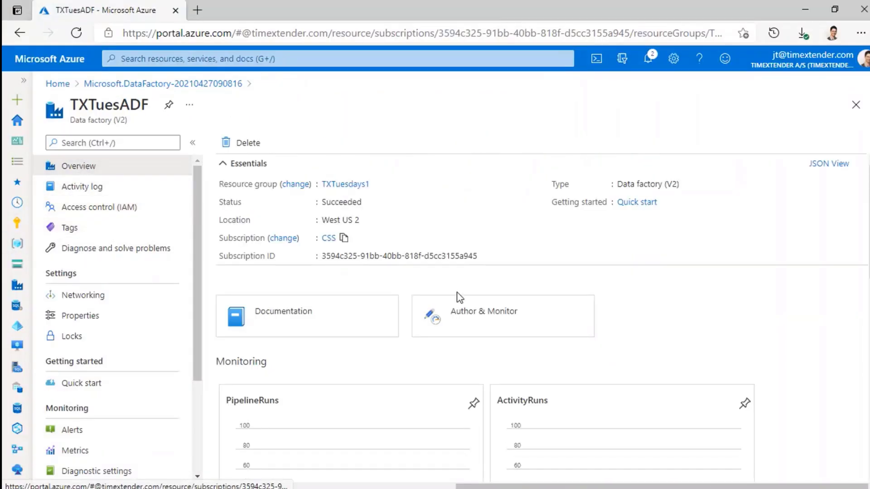
pyautogui.rightClick(494, 312)
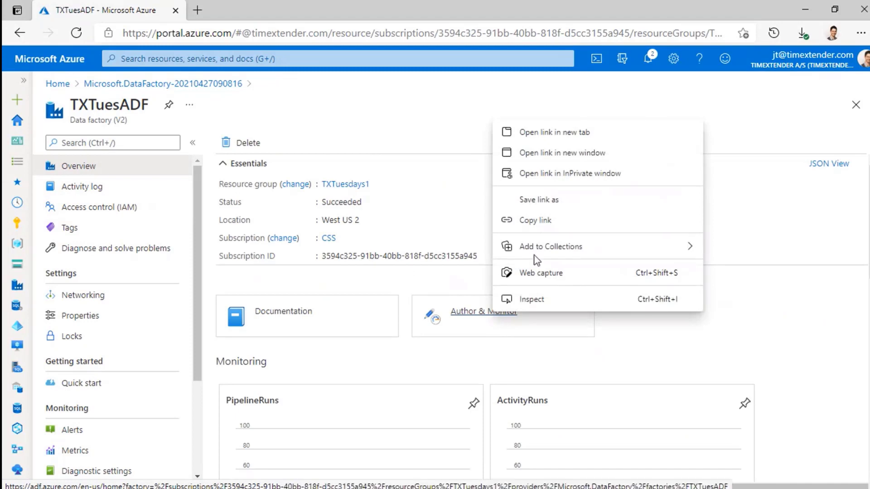
pyautogui.click(536, 220)
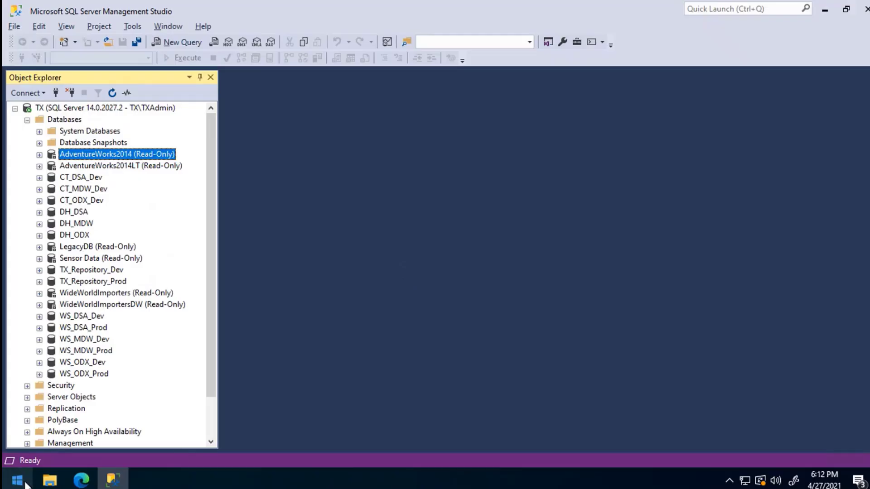
pyautogui.click(82, 479)
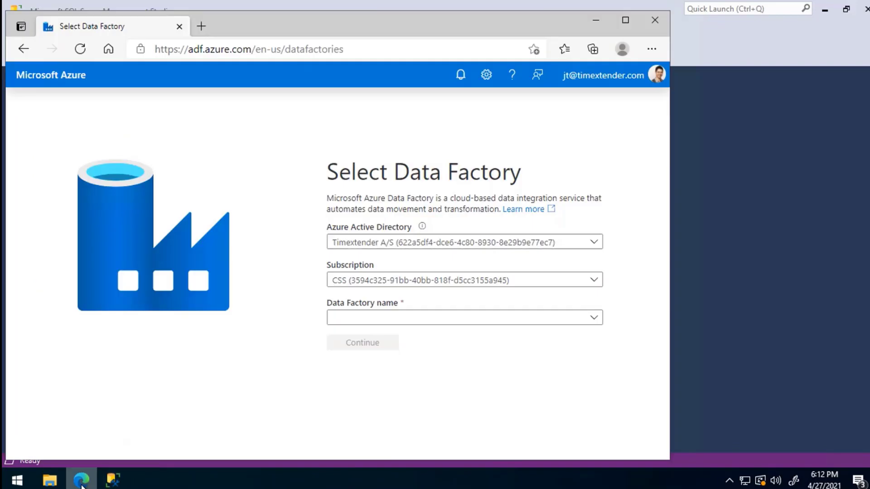
pyautogui.doubleClick(341, 32)
pyautogui.click(291, 33)
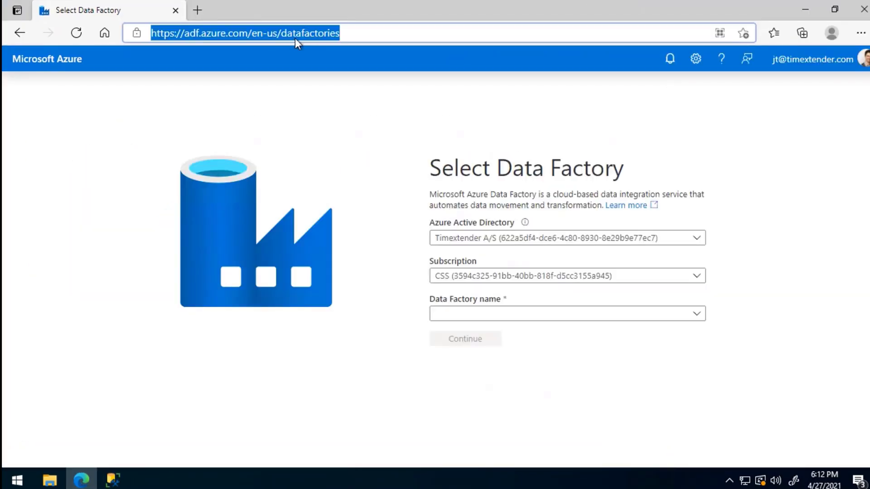
pyautogui.hotkey('ctrl', 'v')
pyautogui.press('Return')
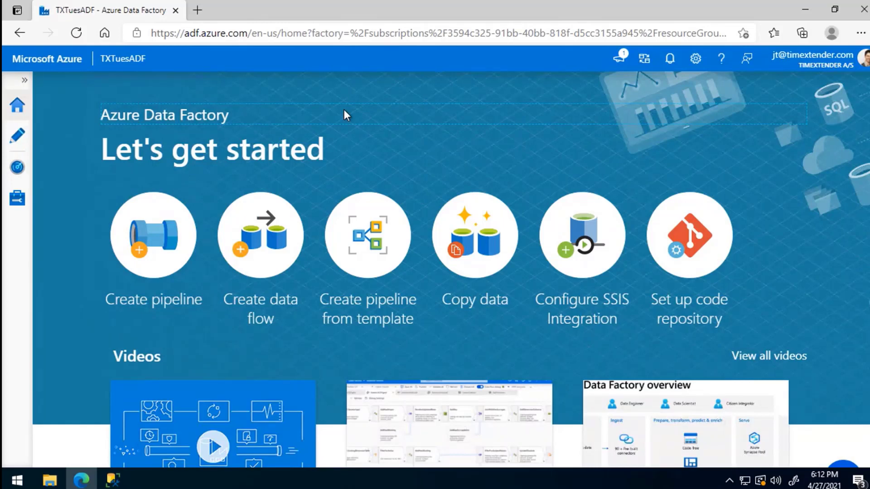
# - Go to Manage > Integration runtimes and begin adding a new runtime
pyautogui.moveTo(372, 27)
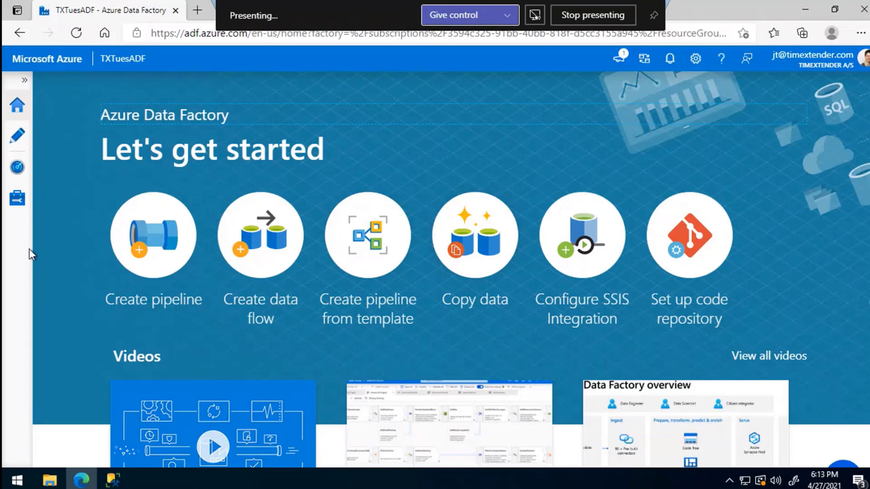
pyautogui.click(17, 206)
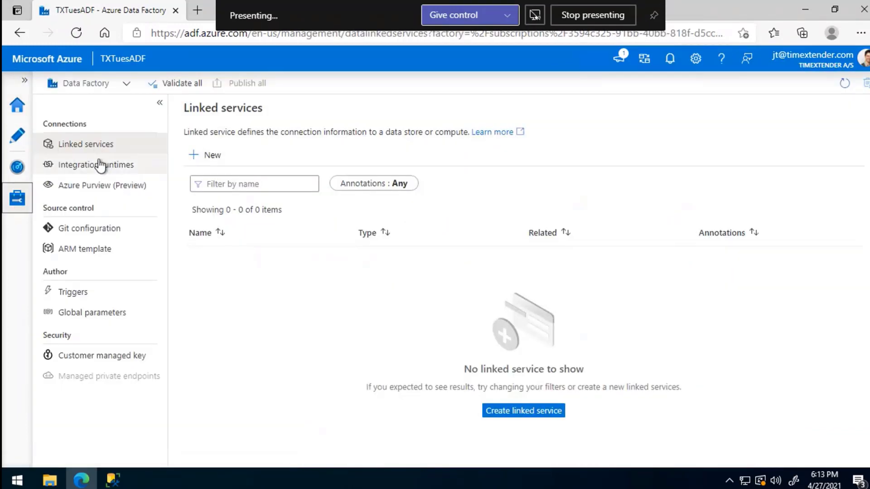
pyautogui.click(100, 166)
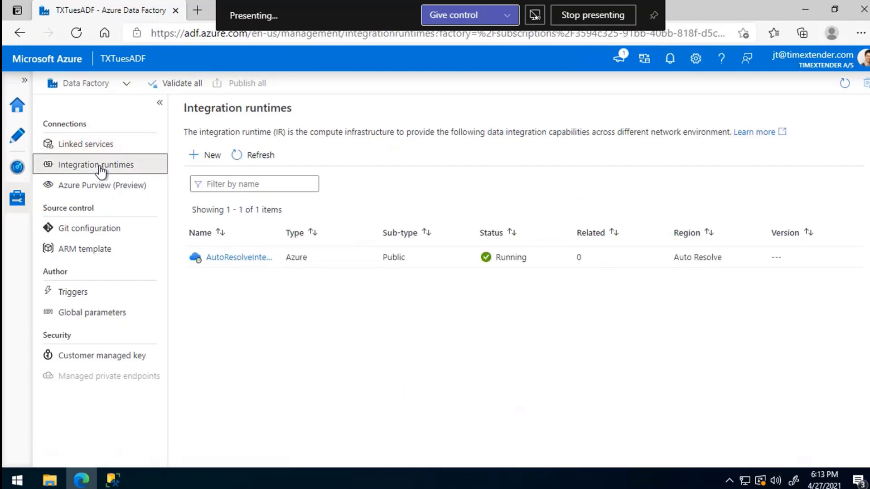
pyautogui.click(198, 156)
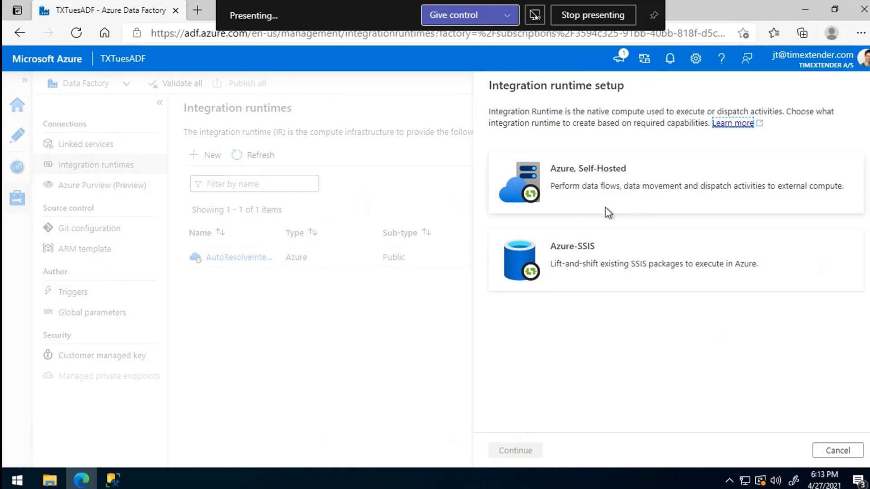
# - Create an Azure, Self-Hosted integration runtime with a Self-Hosted network, named TXTuesIR
pyautogui.click(530, 193)
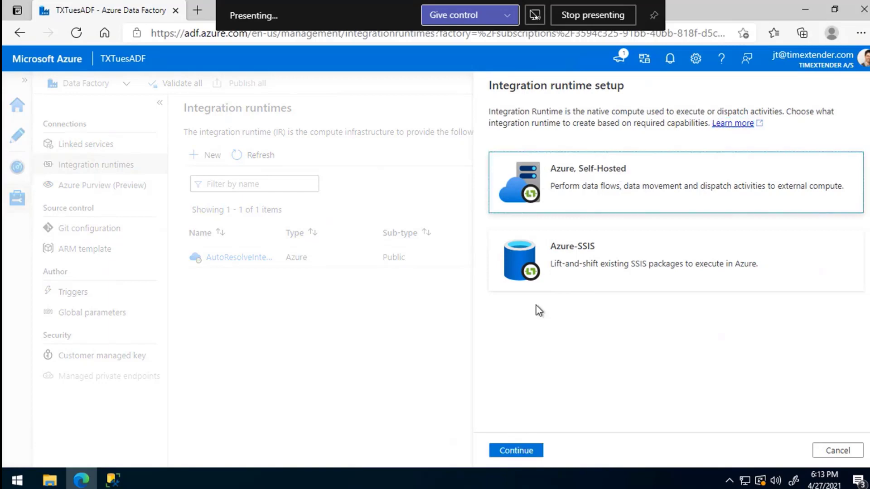
pyautogui.click(516, 450)
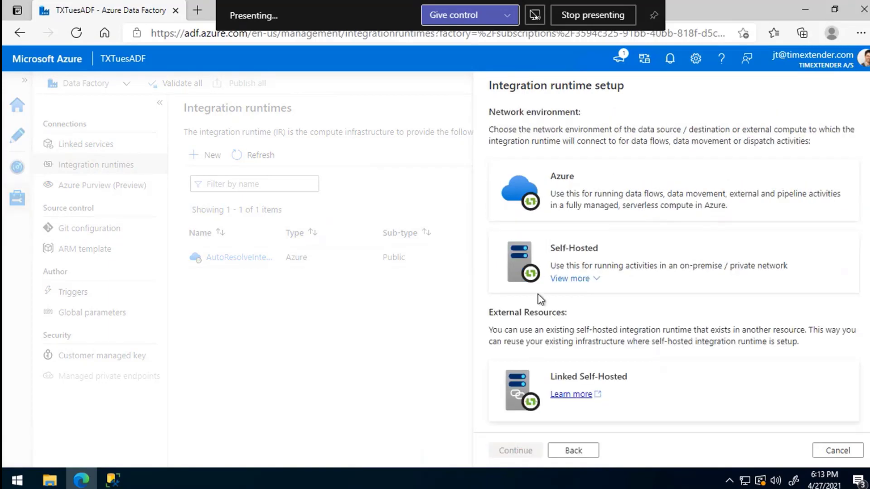
pyautogui.click(529, 258)
pyautogui.click(519, 450)
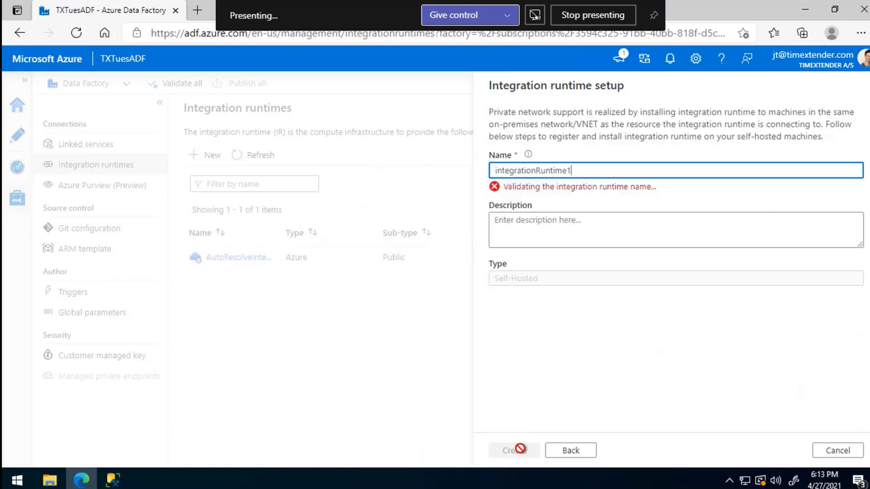
pyautogui.moveTo(577, 170); pyautogui.dragTo(463, 170)
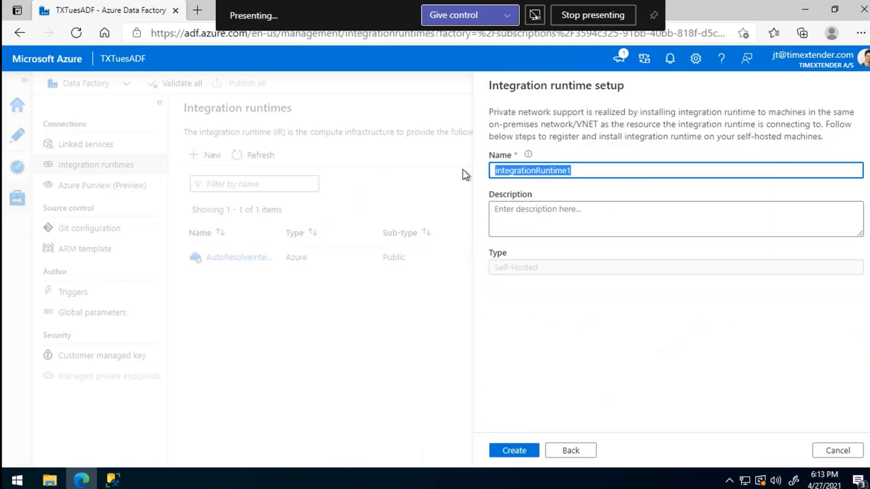
pyautogui.write('TX')
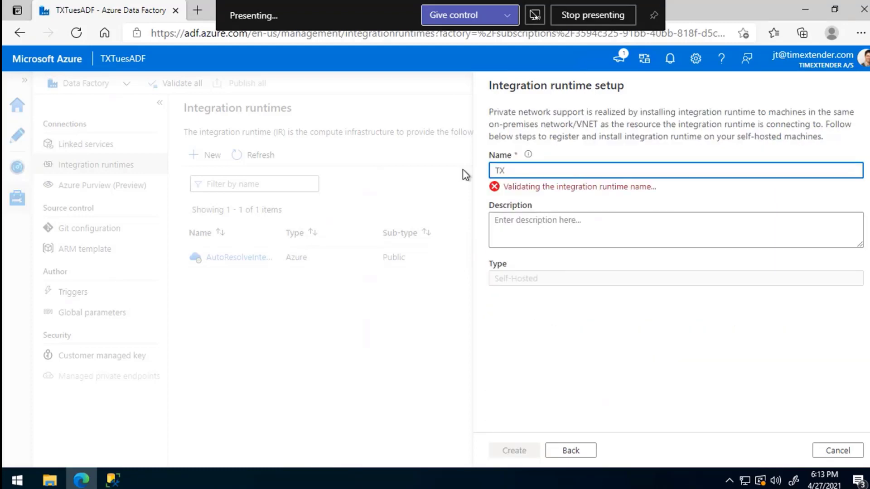
pyautogui.write('TuesIR')
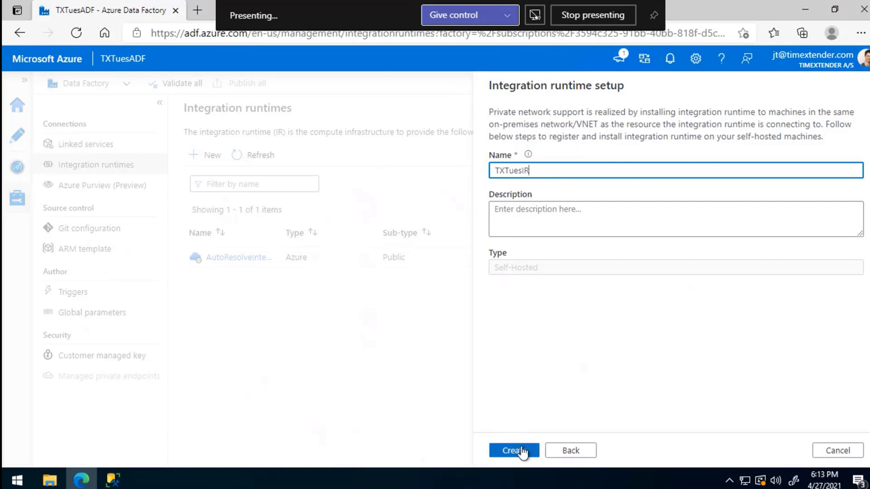
pyautogui.click(513, 450)
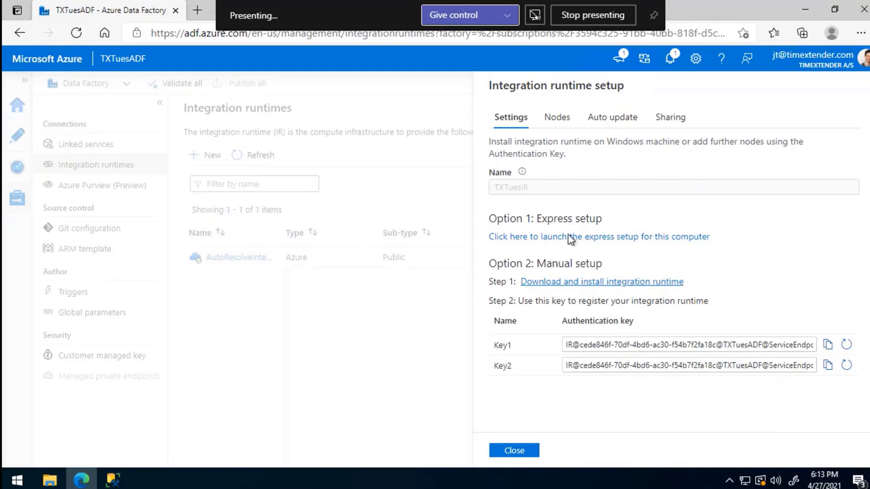
# - Download and run the express setup installer, approve it, then switch to the presentation slide
pyautogui.click(628, 239)
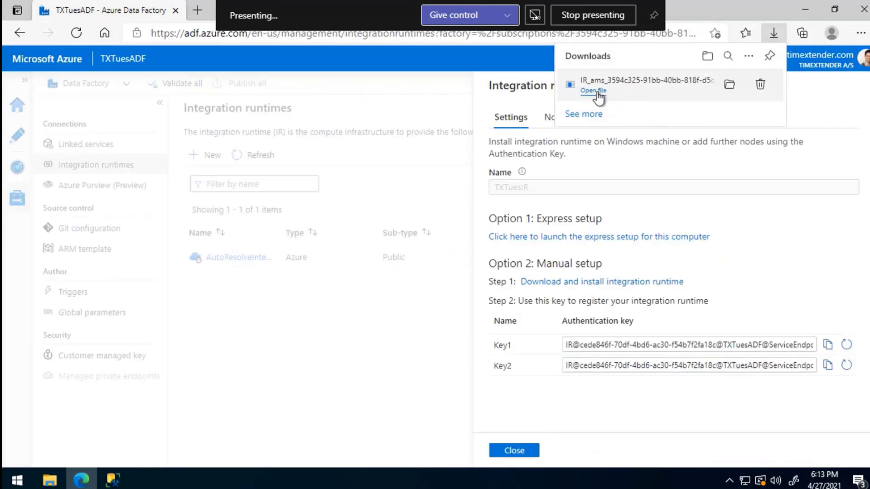
pyautogui.click(593, 90)
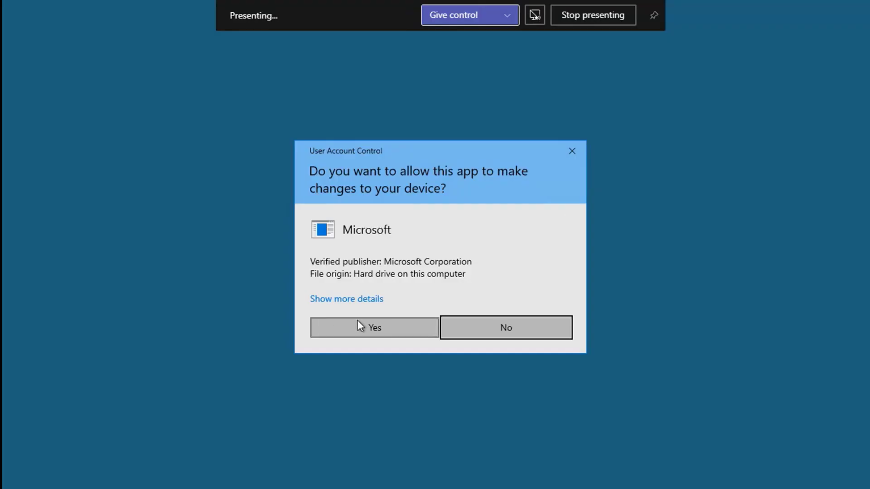
pyautogui.click(361, 327)
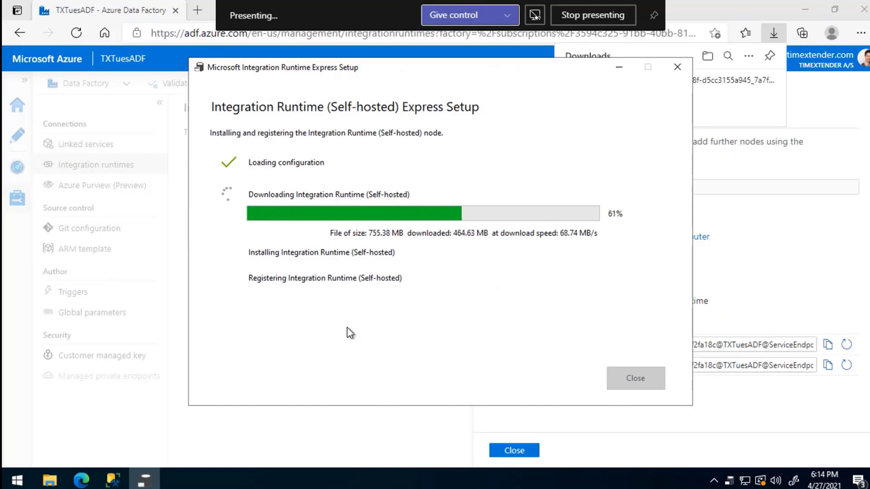
pyautogui.hotkey('alt', 'Tab')
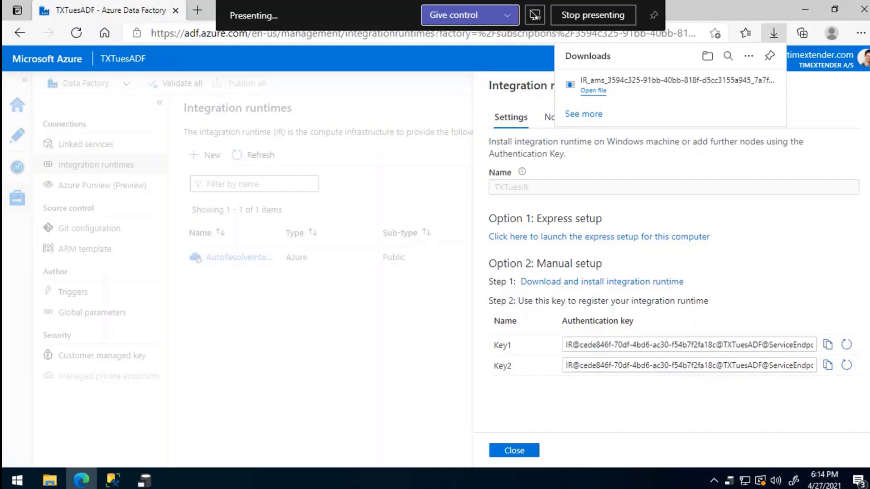
pyautogui.hotkey('alt', 'Tab')
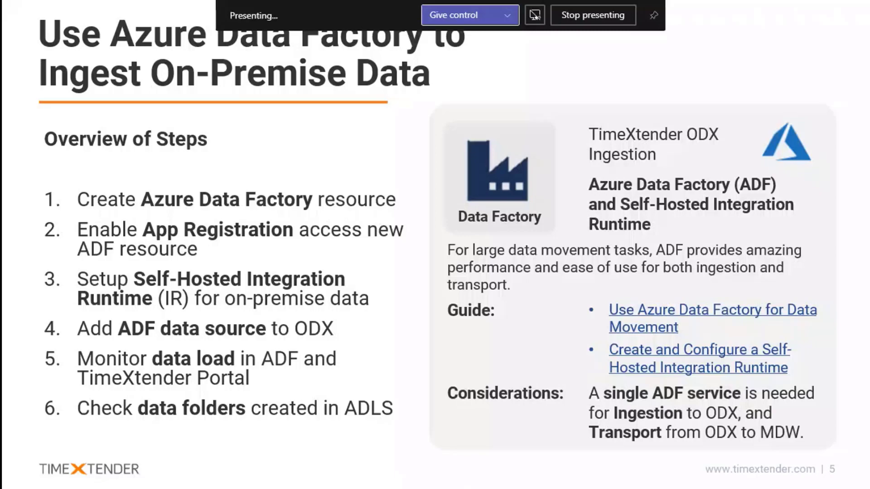
# - Switch from the PowerPoint slide back to TimeXtender's Manage ODX view
pyautogui.hotkey('alt', 'Tab')
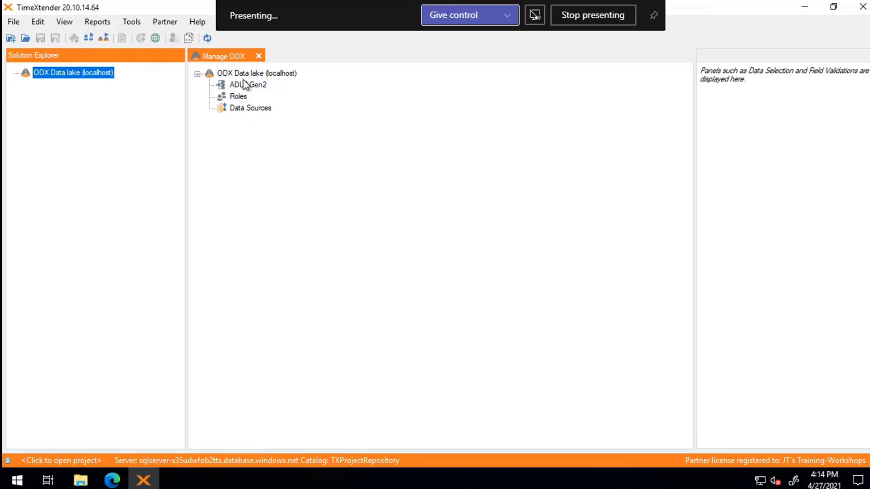
# - Add a data source named SQLServer under Data Sources and continue to provider selection
pyautogui.click(245, 111)
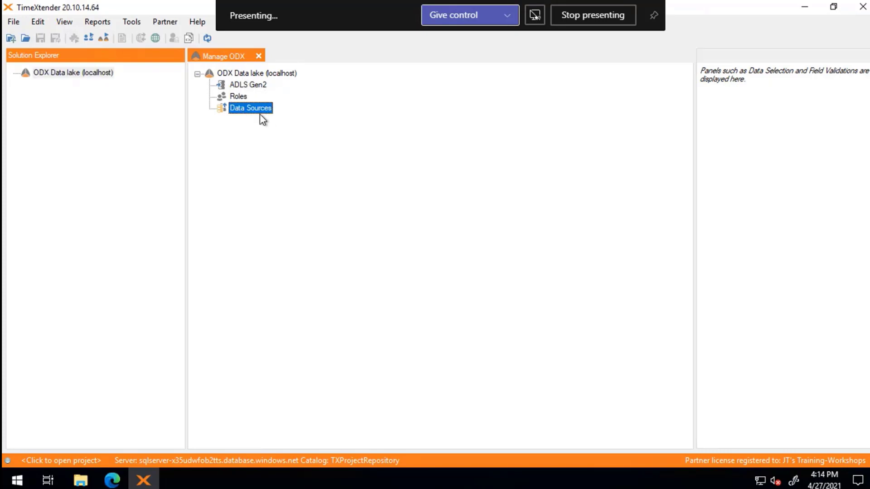
pyautogui.rightClick(265, 110)
pyautogui.click(326, 119)
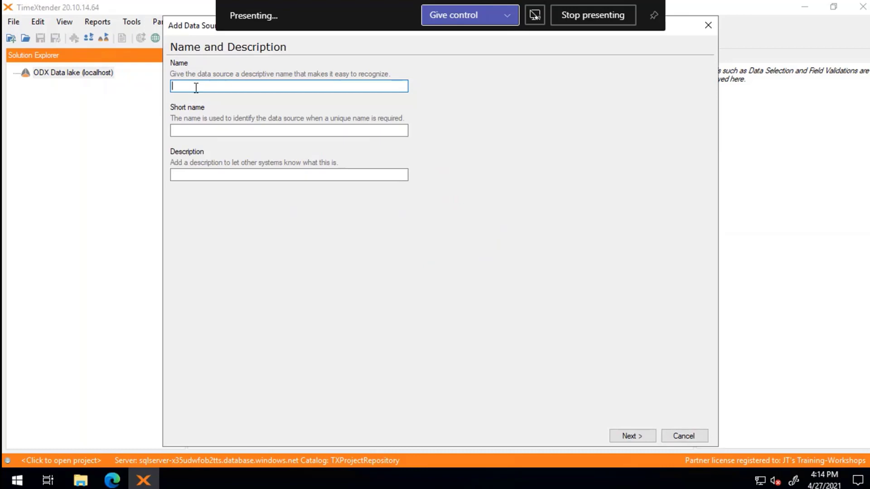
pyautogui.write('SQL')
pyautogui.press('BackSpace')
pyautogui.write('Serv')
pyautogui.write('er')
pyautogui.click(633, 436)
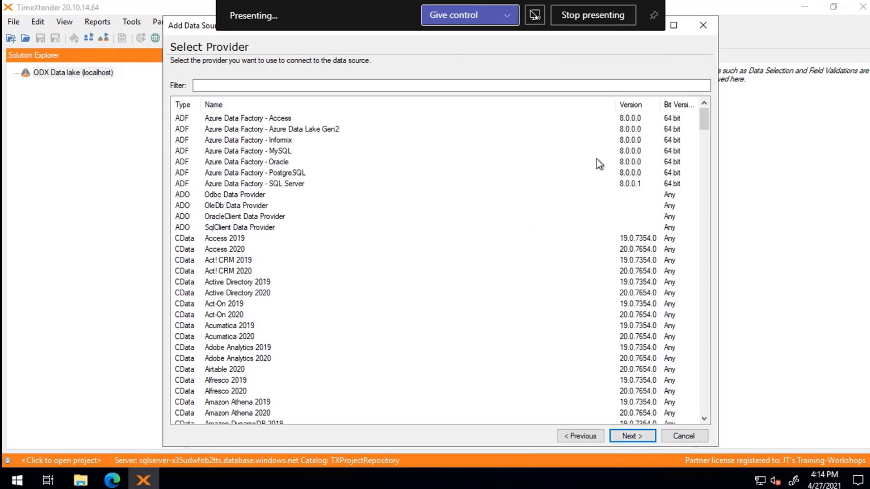
# - Pick Azure Data Factory - SQL Server from the provider list and continue
pyautogui.moveTo(705, 120); pyautogui.dragTo(697, 410)
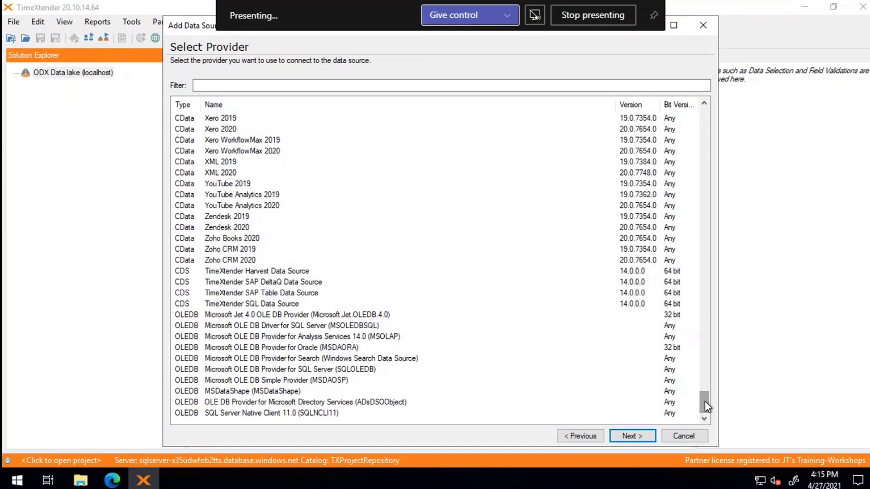
pyautogui.moveTo(705, 401)
pyautogui.mouseDown()
pyautogui.moveTo(692, 163)
pyautogui.moveTo(702, 122)
pyautogui.moveTo(710, 225)
pyautogui.moveTo(700, 411)
pyautogui.mouseUp()
pyautogui.moveTo(705, 403); pyautogui.dragTo(708, 106)
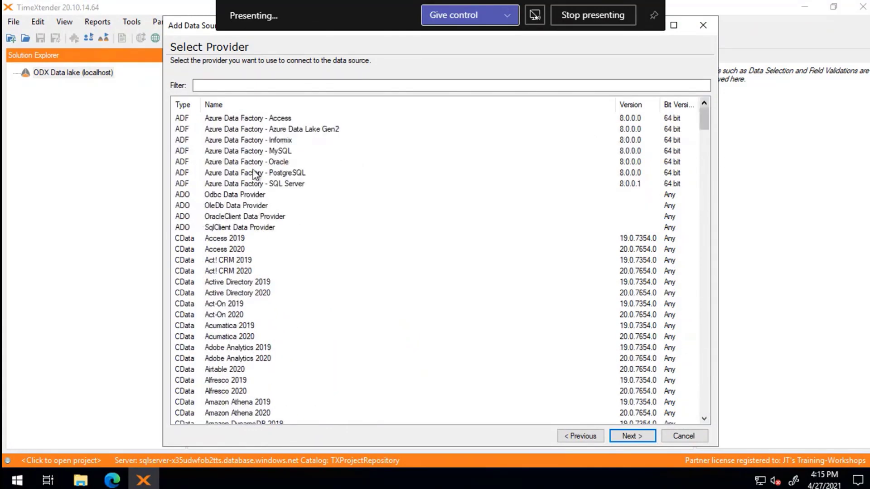
pyautogui.click(290, 186)
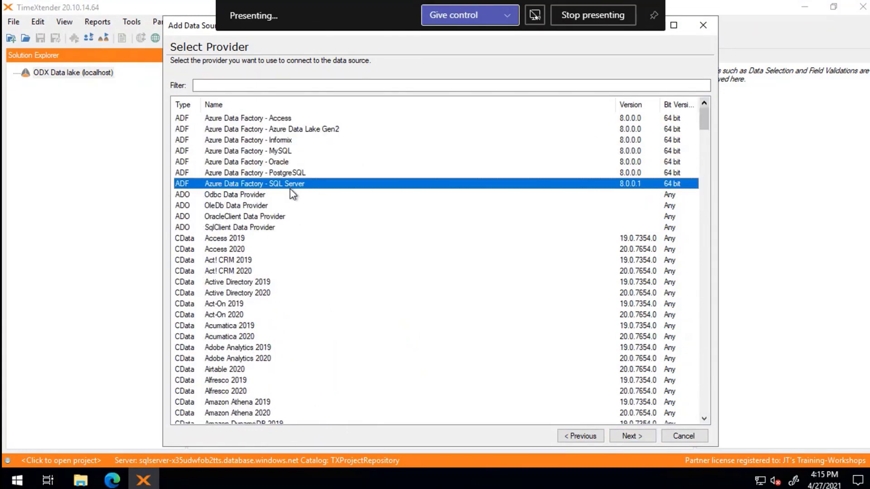
pyautogui.click(639, 438)
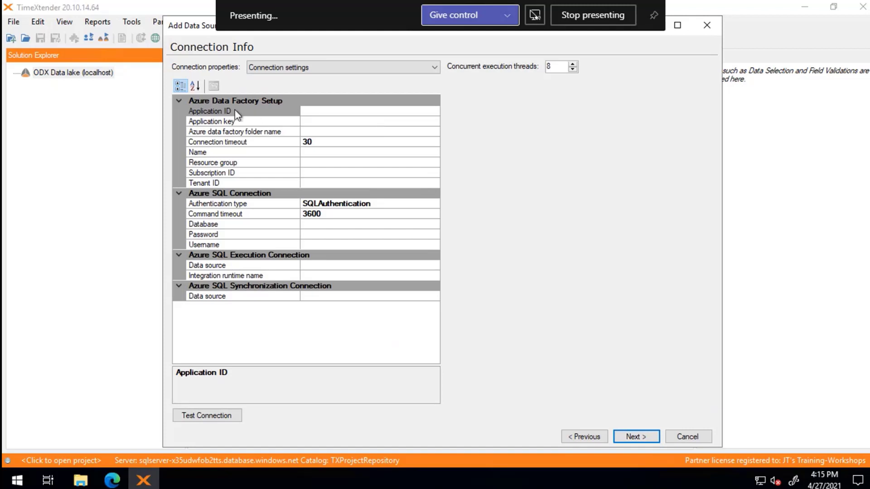
# - Paste the application ID and the application key into the connection settings
pyautogui.click(331, 112)
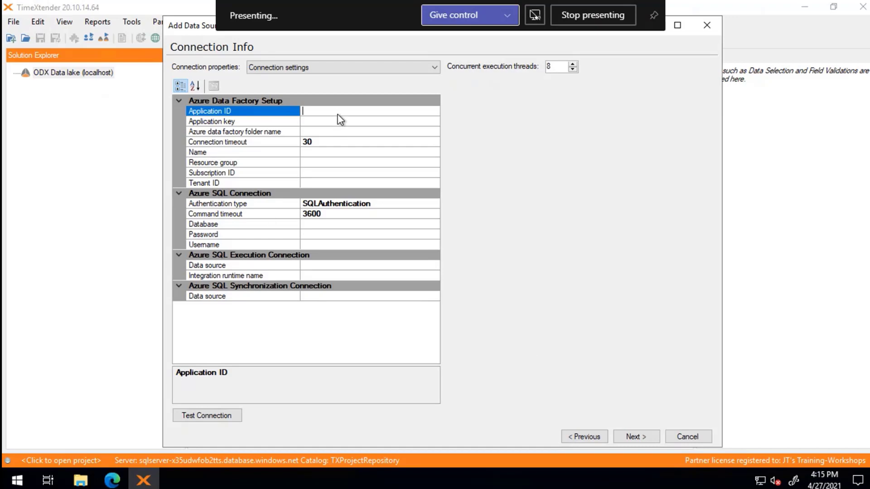
pyautogui.hotkey('ctrl', 'v')
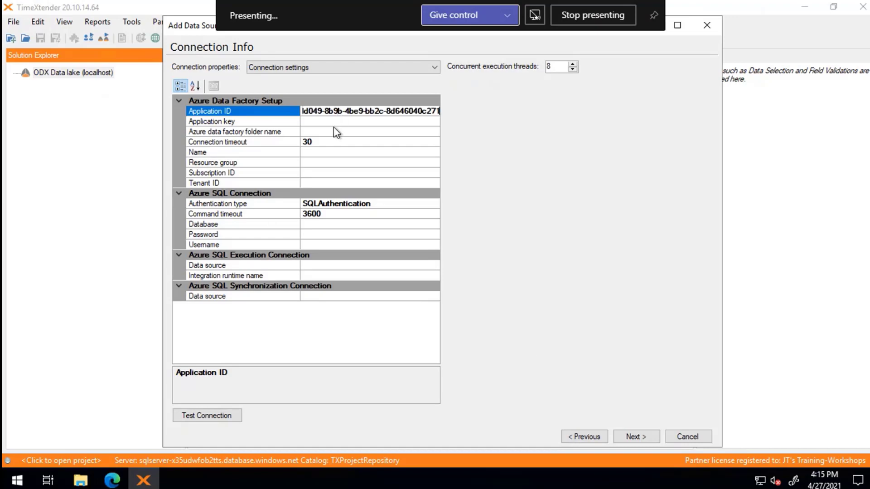
pyautogui.click(335, 123)
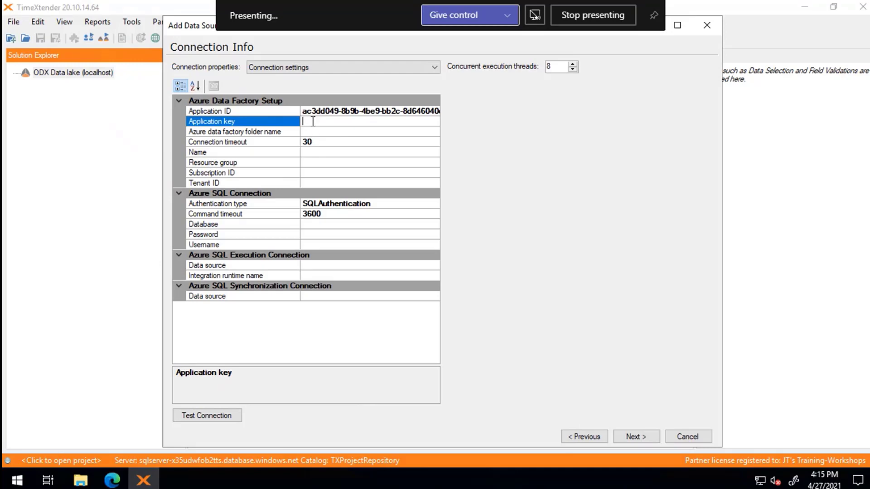
pyautogui.hotkey('ctrl', 'v')
pyautogui.press('Tab')
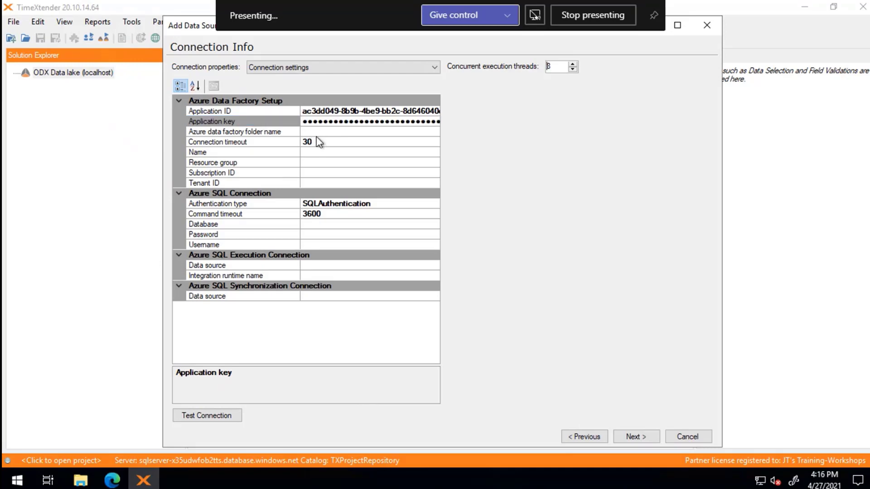
# - Set the Azure data factory folder name to 'Load On-Prem SQL'
pyautogui.click(259, 133)
pyautogui.click(311, 132)
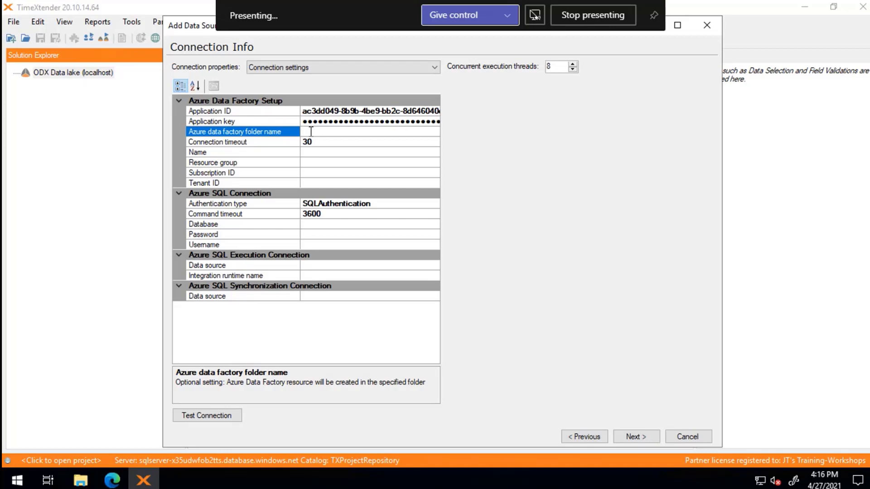
pyautogui.write('On')
pyautogui.press('BackSpace')
pyautogui.press('BackSpace')
pyautogui.write('Load On-Prem SQL')
# - Copy the name TXTuesADF from the Azure overview for the data factory name field
pyautogui.click(322, 152)
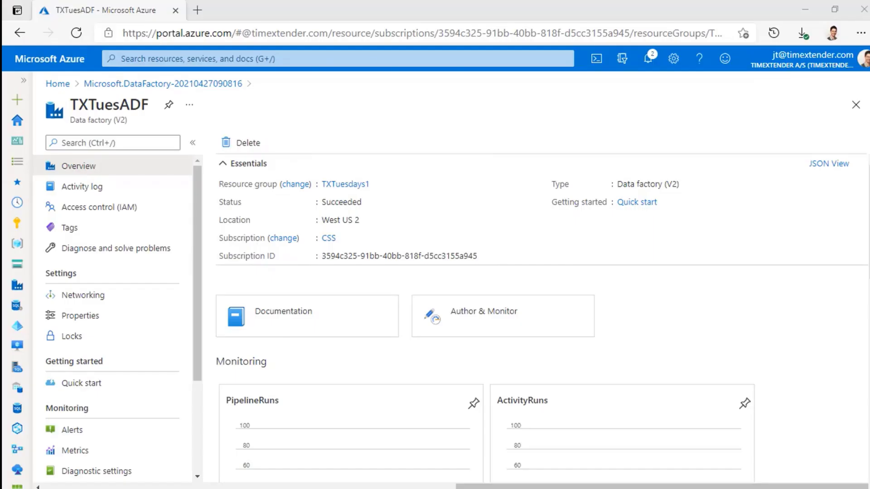
pyautogui.moveTo(147, 103); pyautogui.dragTo(64, 114)
pyautogui.hotkey('ctrl', 'c')
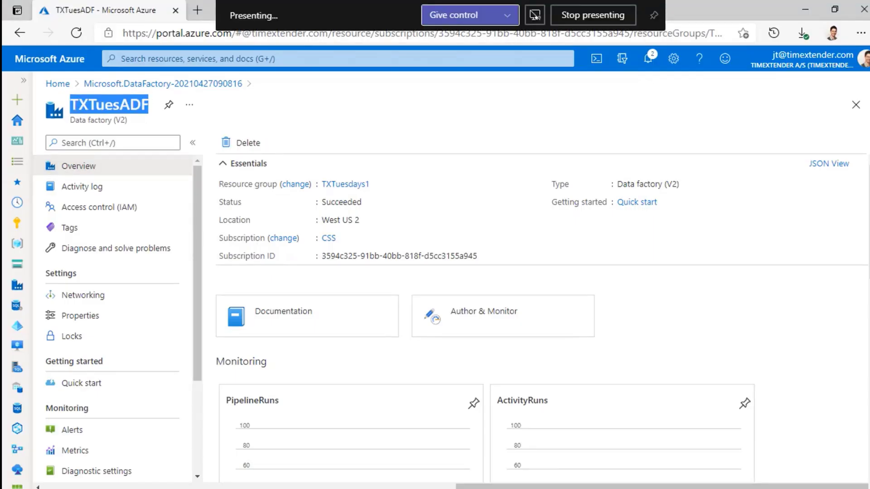
pyautogui.hotkey('alt', 'Tab')
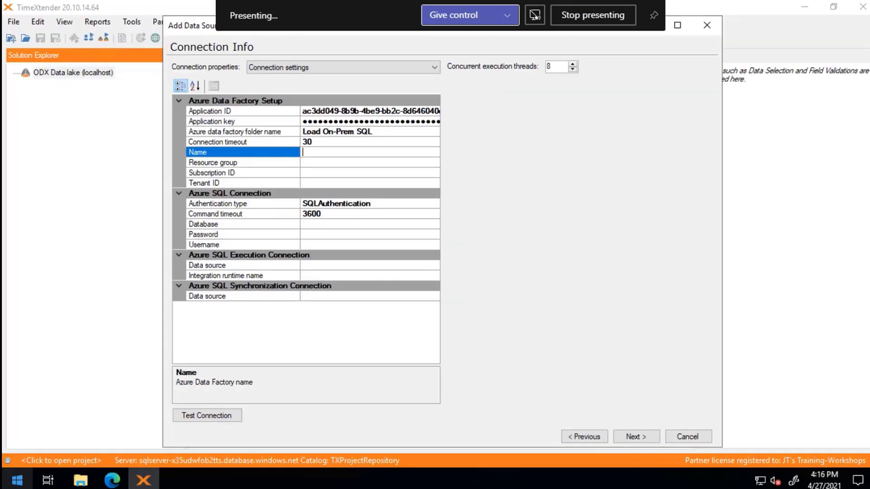
# - Enter data factory name TXTuesADF, resource group TXTuesdays1, and the subscription and tenant IDs
pyautogui.hotkey('ctrl', 'v')
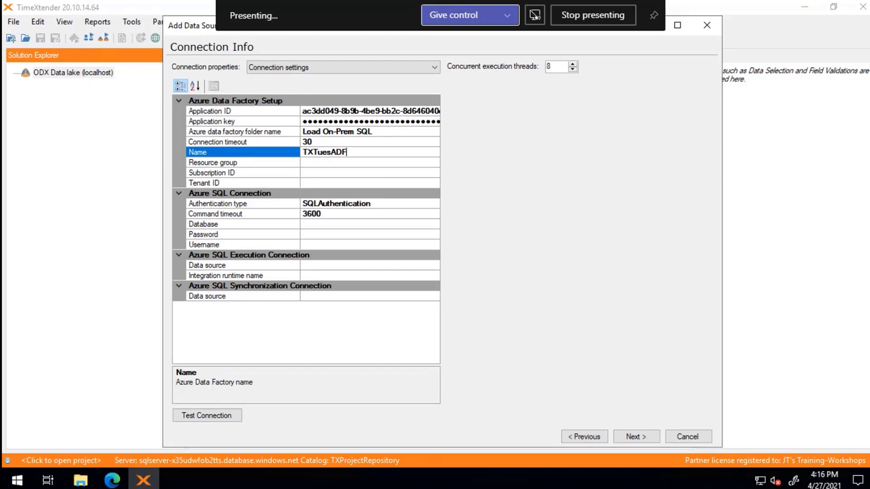
pyautogui.click(337, 173)
pyautogui.click(337, 163)
pyautogui.write('TXTuesdays1')
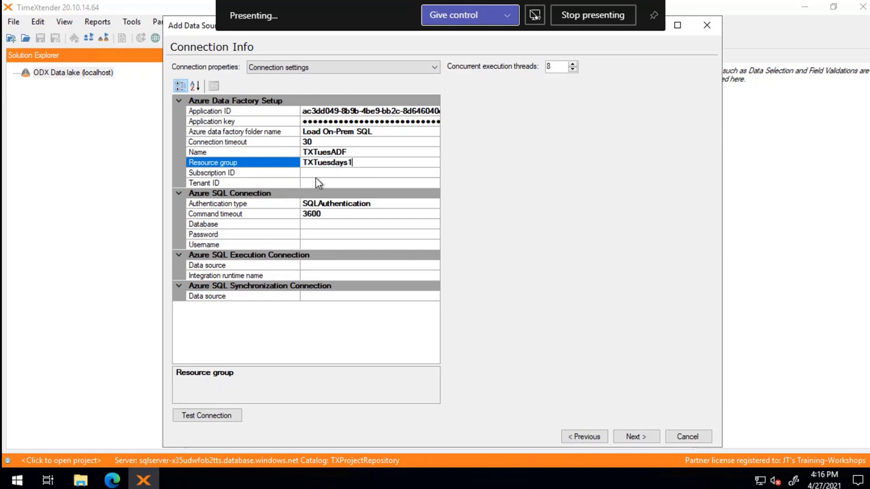
pyautogui.click(316, 176)
pyautogui.hotkey('ctrl', 'v')
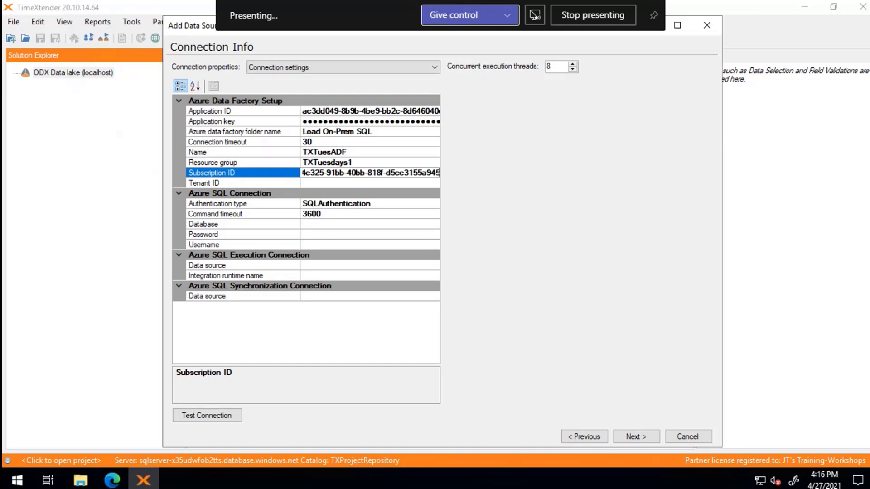
pyautogui.click(313, 182)
pyautogui.hotkey('ctrl', 'v')
pyautogui.press('Tab')
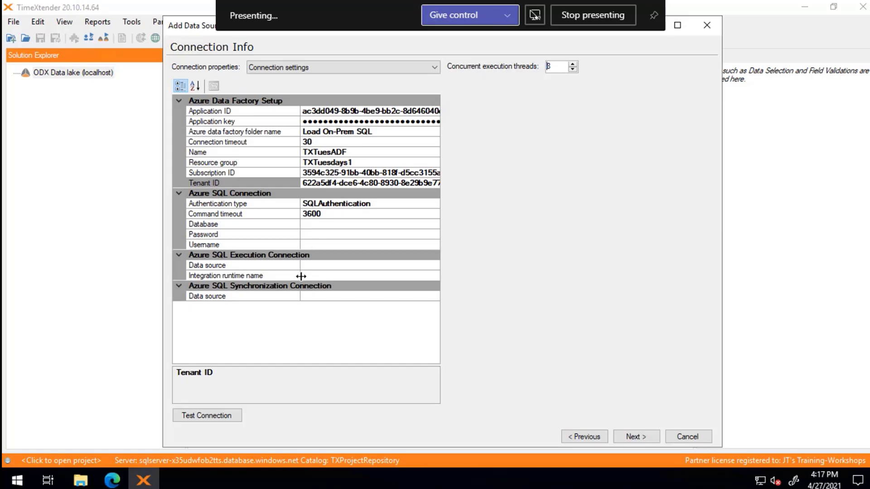
pyautogui.click(313, 225)
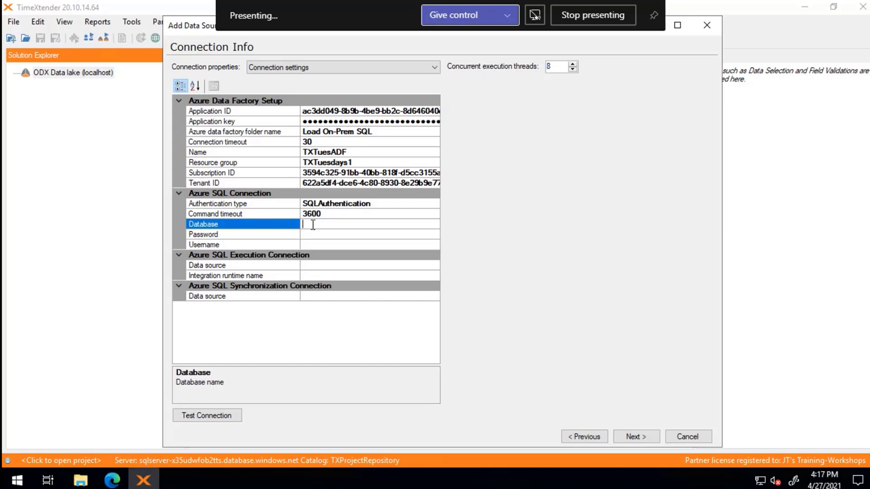
# - Set the source database to AdventureWorks2014 and fill in the SQL login username
pyautogui.write('AdventureWorks2014')
pyautogui.press('Tab')
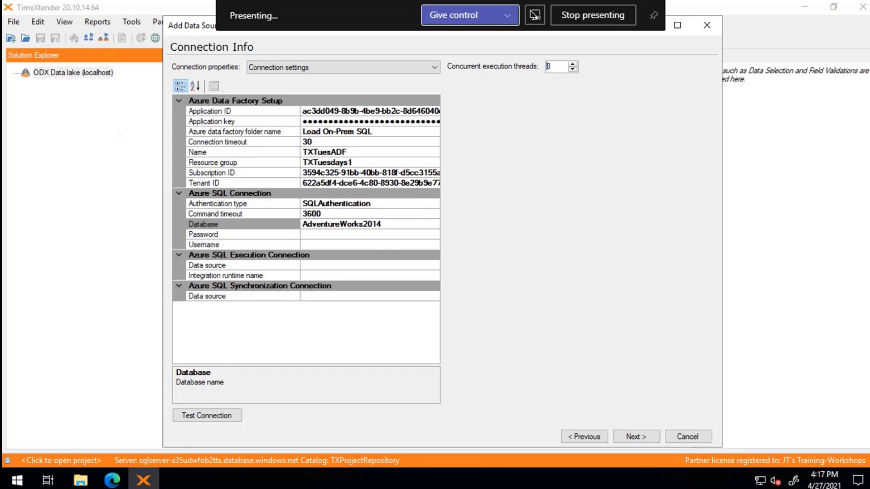
pyautogui.click(316, 245)
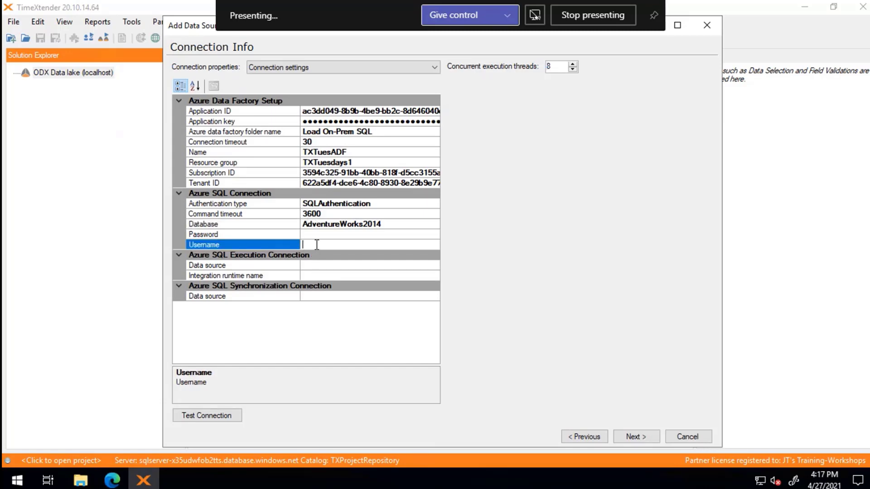
pyautogui.write('TimeXtender')
# - Enter the SQL login password, then switch to the remote machine's ADF integration runtime page
pyautogui.click(323, 236)
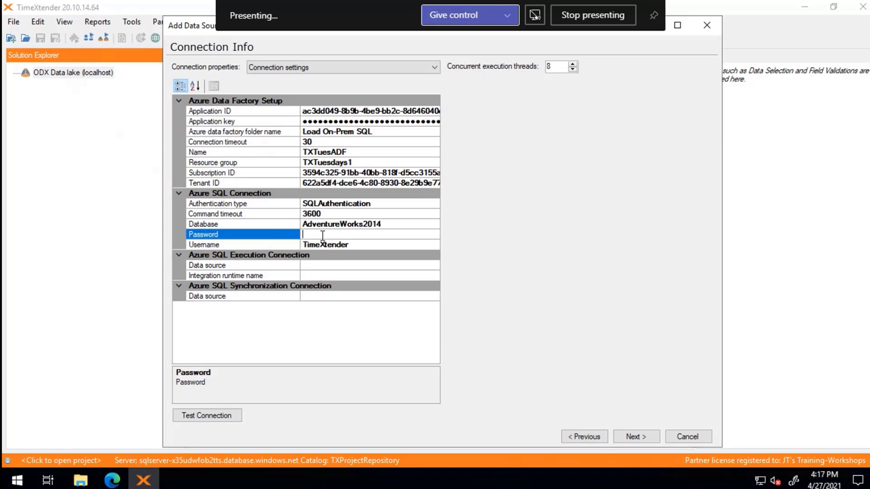
pyautogui.hotkey('ctrl', 'v')
pyautogui.press('Tab')
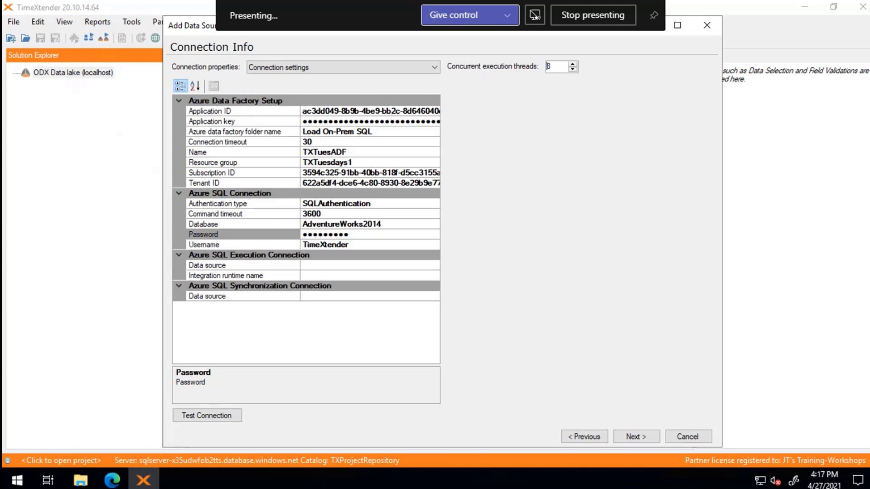
pyautogui.hotkey('alt', 'Tab')
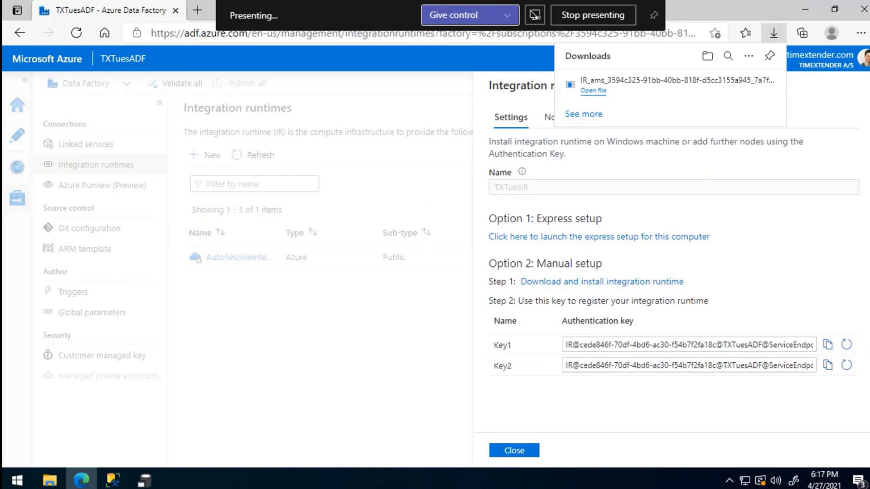
# - Set both execution and synchronization data sources to sqlserver473721.eastus.cloudapp.azure.com
pyautogui.hotkey('alt', 'Tab')
pyautogui.click(338, 266)
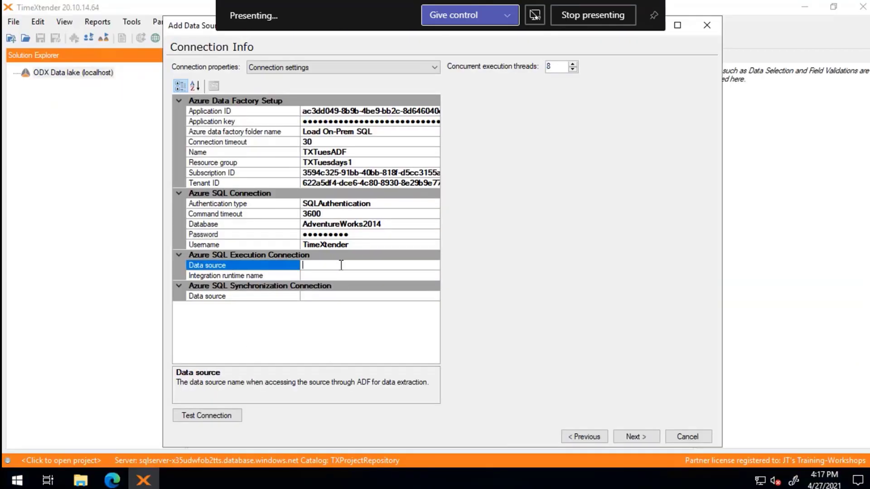
pyautogui.hotkey('ctrl', 'v')
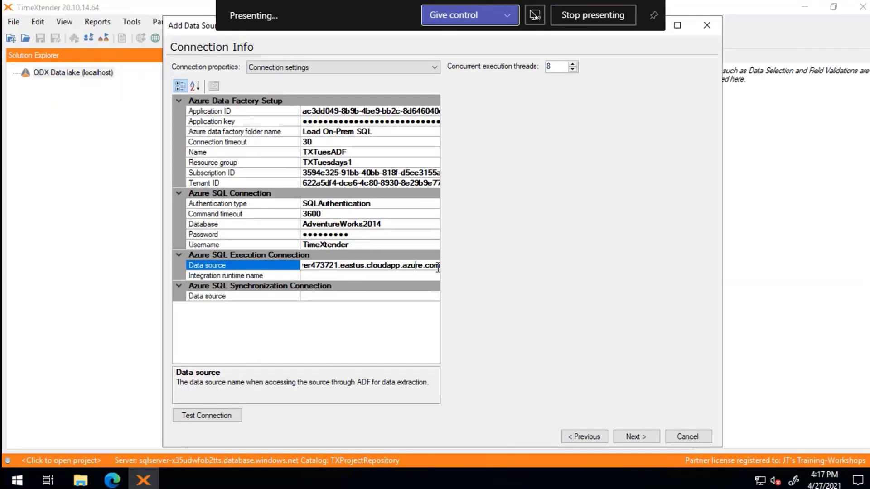
pyautogui.moveTo(438, 268); pyautogui.dragTo(238, 265)
pyautogui.hotkey('ctrl', 'c')
pyautogui.click(343, 266)
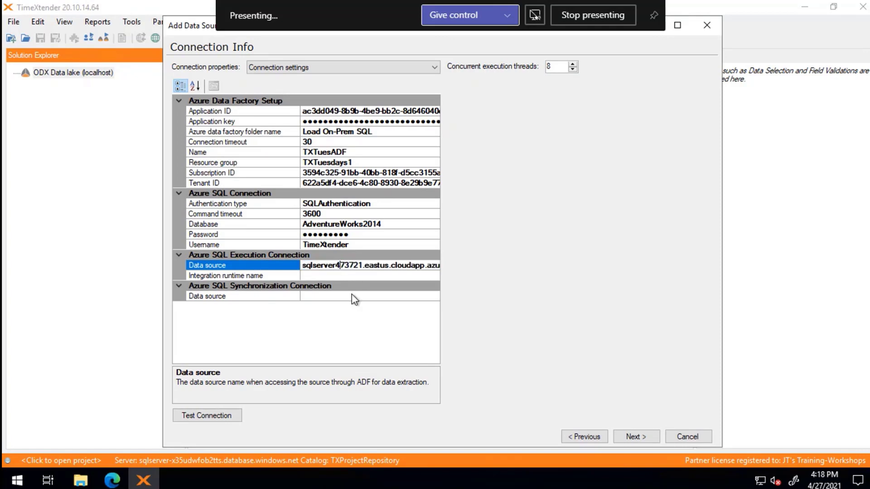
pyautogui.click(312, 297)
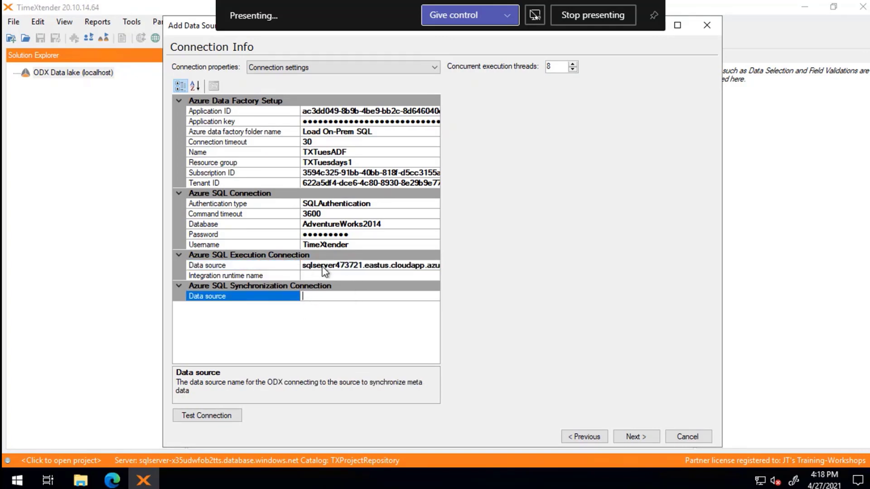
pyautogui.hotkey('ctrl', 'v')
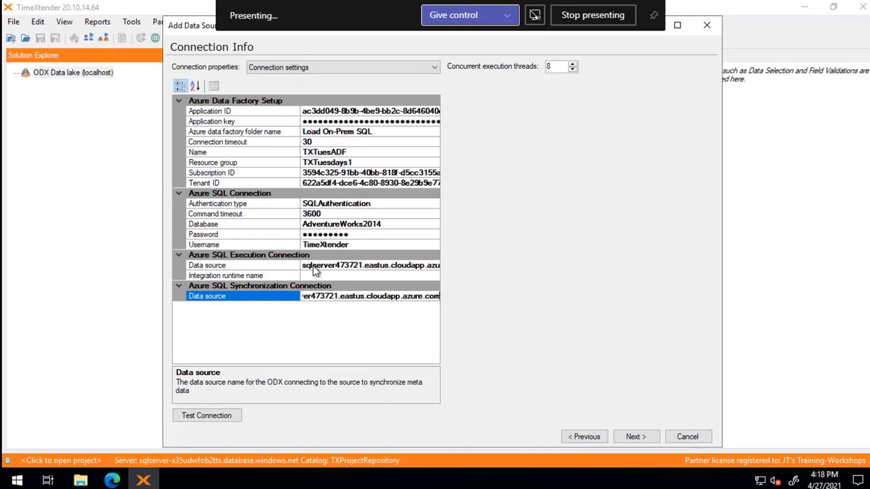
# - Verify both data source values and name the integration runtime TXTuesIR
pyautogui.click(349, 265)
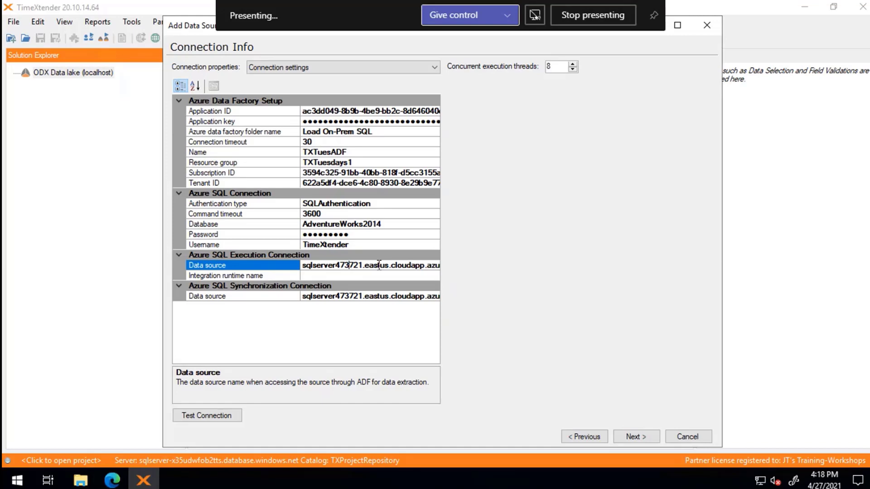
pyautogui.click(358, 297)
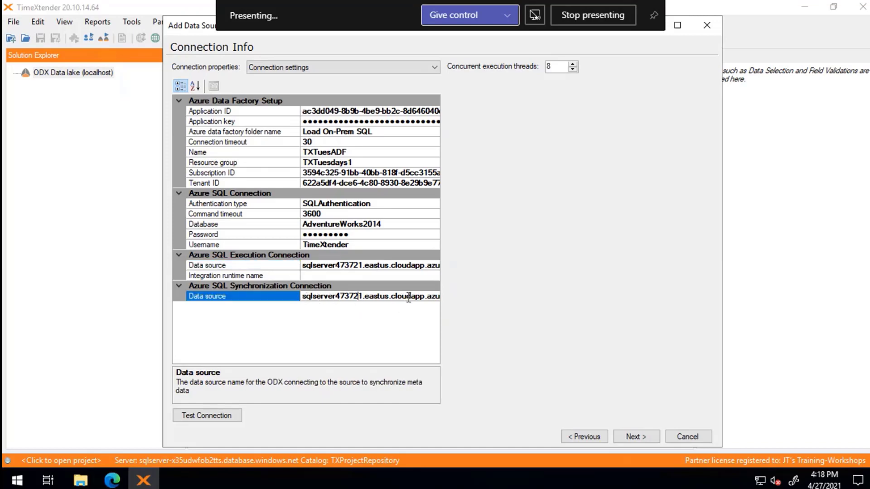
pyautogui.click(358, 298)
pyautogui.press('Up')
pyautogui.write('TXTu')
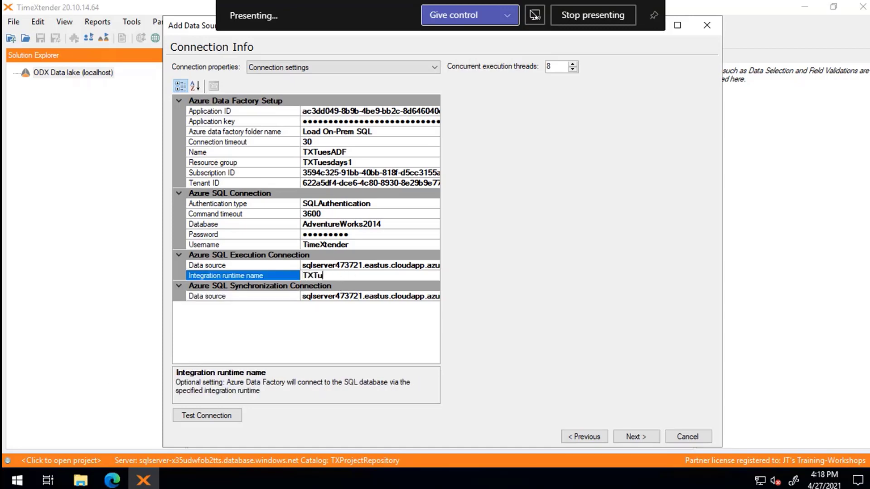
pyautogui.write('esIR')
# - Test the connection successfully, keep all tables, and finish adding the SQLServer data source
pyautogui.click(212, 417)
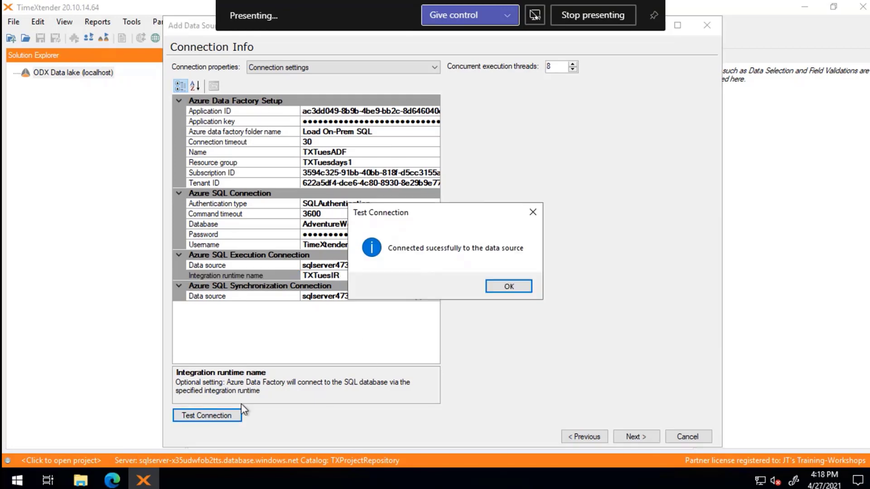
pyautogui.click(509, 288)
pyautogui.click(645, 435)
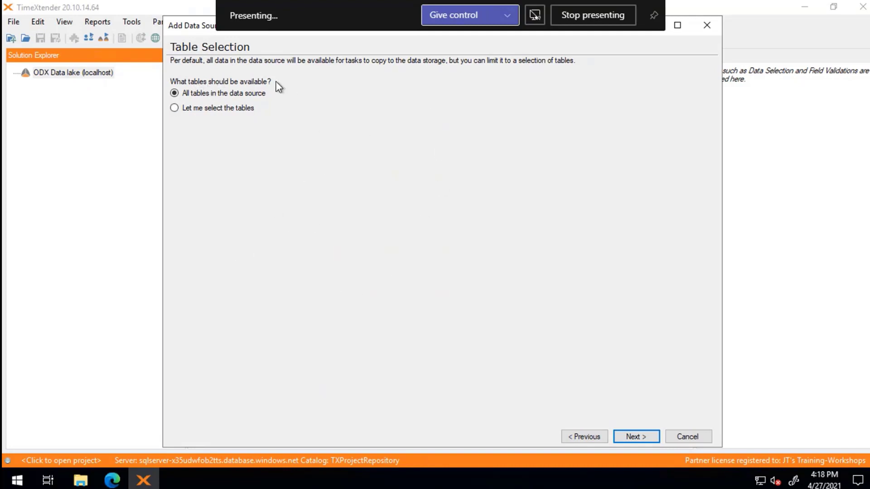
pyautogui.click(638, 436)
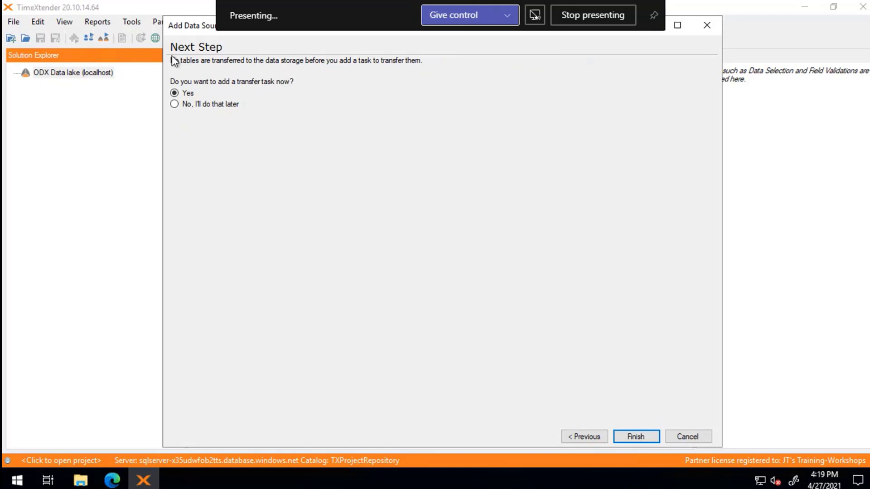
pyautogui.click(632, 436)
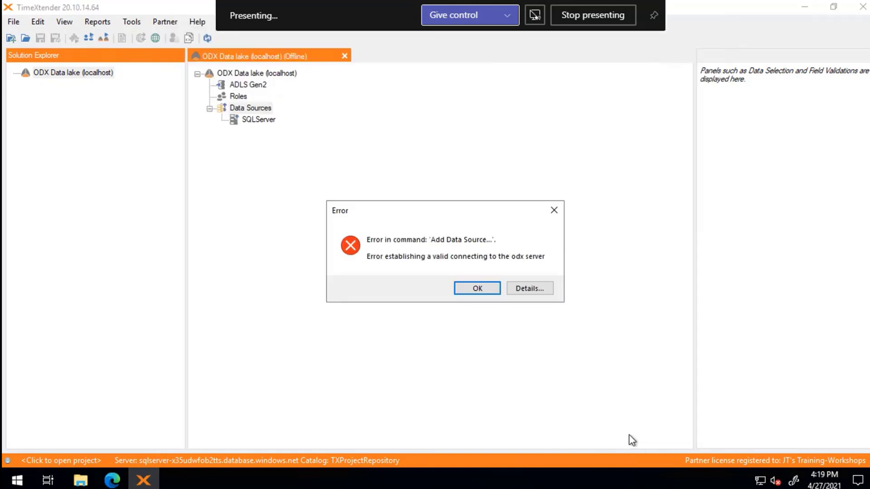
# - Add a transfer task named Load to SQLServer, keeping all tables
pyautogui.click(478, 289)
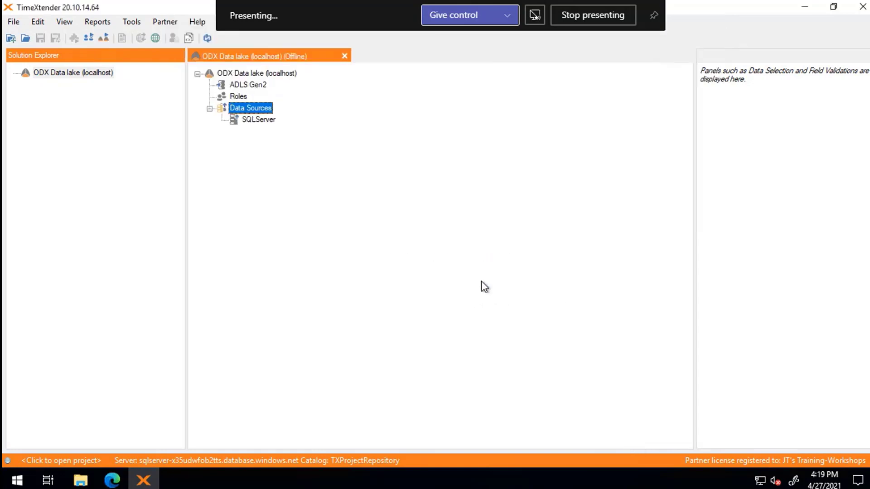
pyautogui.click(259, 122)
pyautogui.rightClick(258, 122)
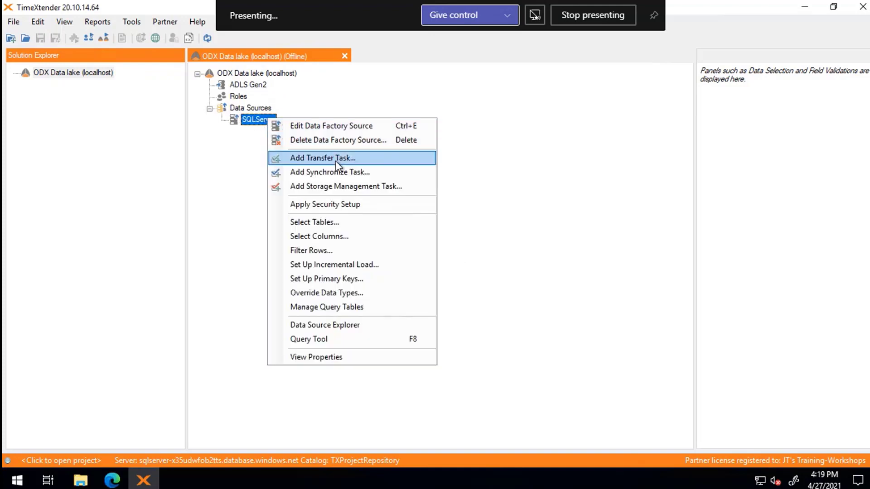
pyautogui.click(325, 157)
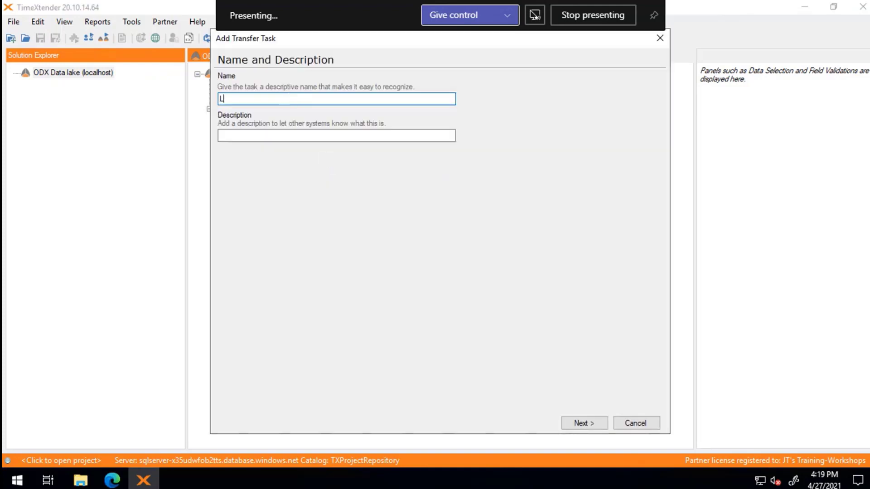
pyautogui.press('Tab')
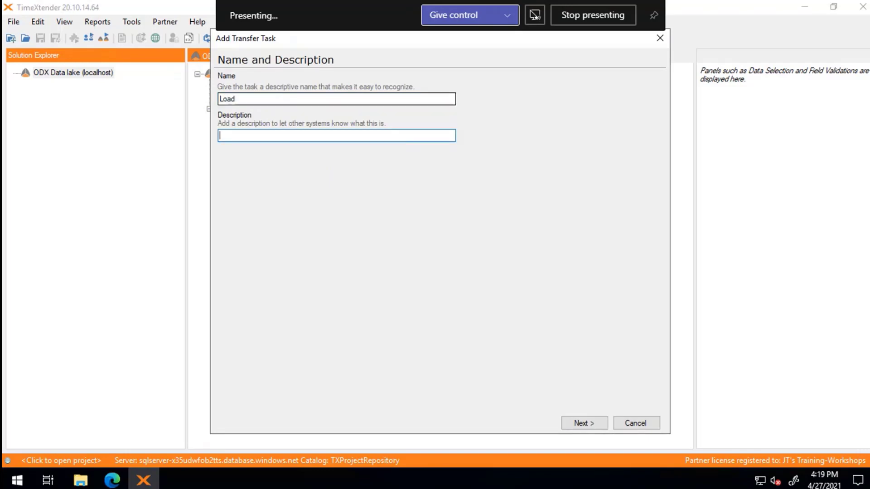
pyautogui.click(589, 423)
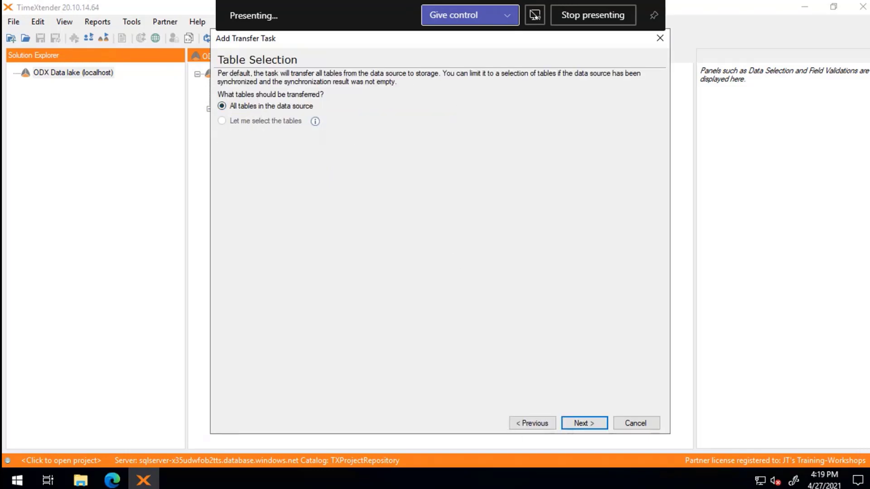
pyautogui.click(601, 426)
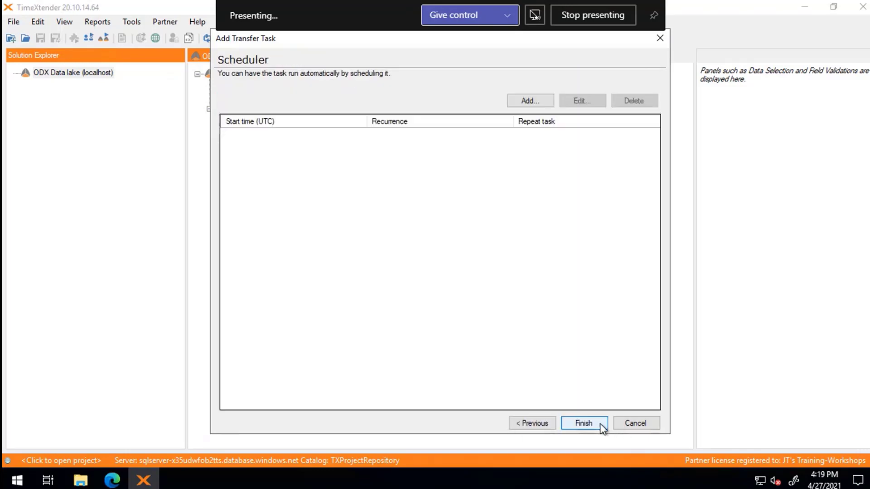
# - Schedule the Load task to run at 0:00 UTC Monday through Friday
pyautogui.click(529, 101)
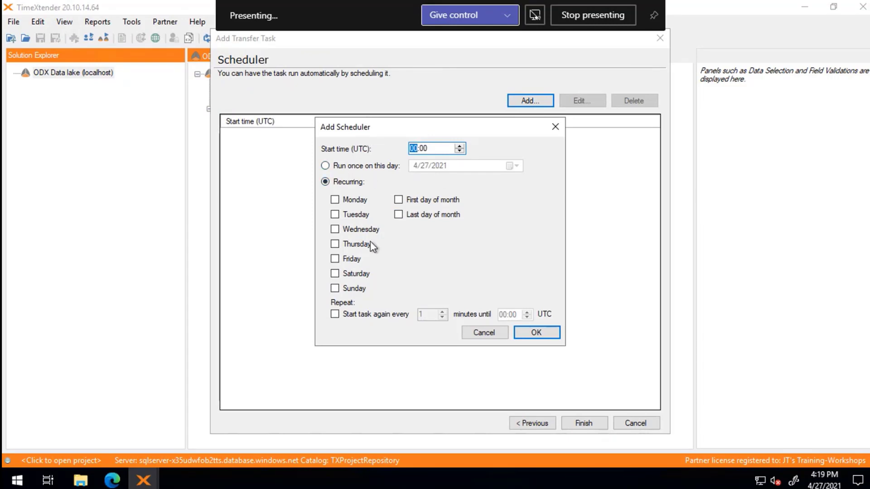
pyautogui.click(356, 200)
pyautogui.click(351, 216)
pyautogui.click(347, 229)
pyautogui.click(346, 244)
pyautogui.click(345, 258)
pyautogui.click(343, 268)
pyautogui.click(536, 333)
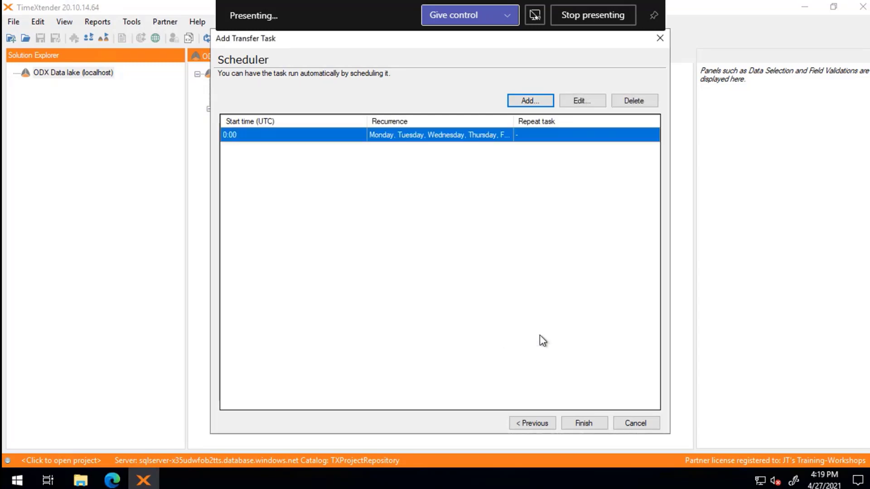
pyautogui.click(578, 423)
# - Add a synchronize task named Sync under SQLServer and execute it
pyautogui.rightClick(257, 119)
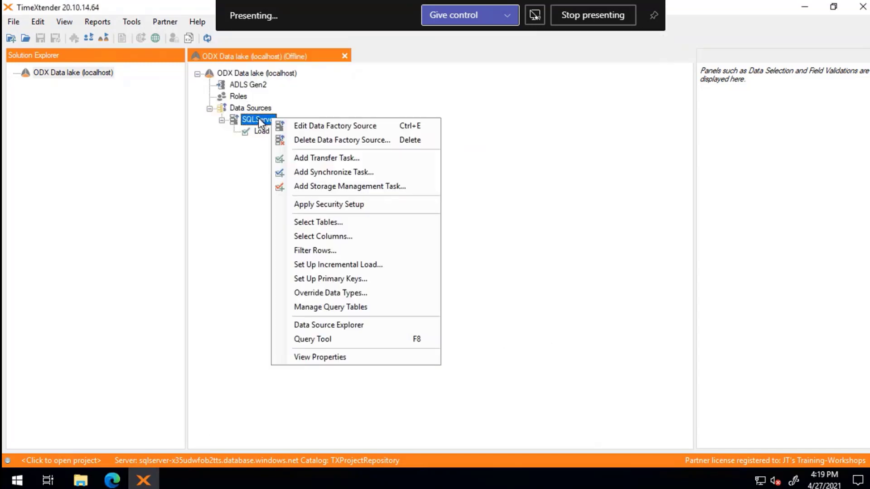
pyautogui.click(334, 173)
pyautogui.write('Sync')
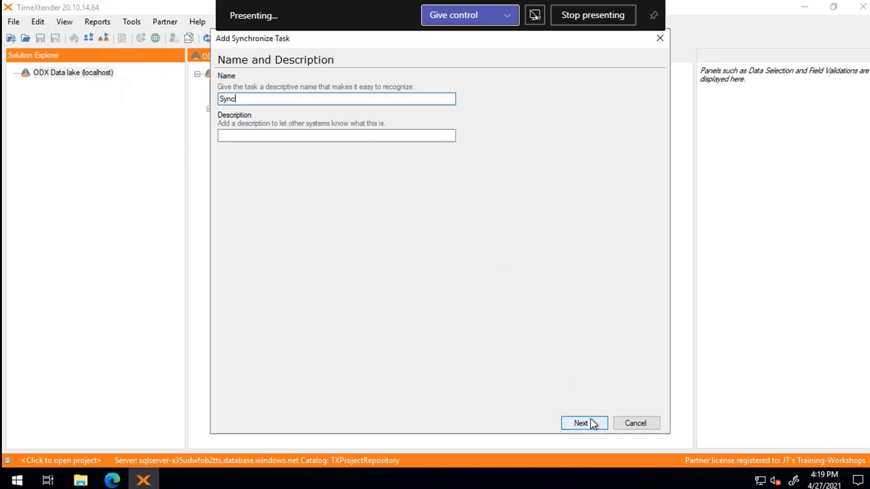
pyautogui.click(591, 419)
pyautogui.click(592, 421)
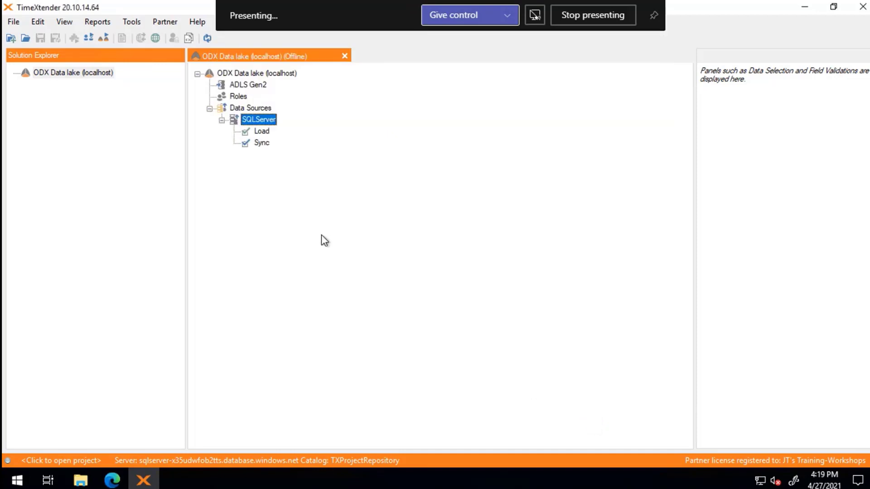
pyautogui.rightClick(263, 144)
pyautogui.click(334, 187)
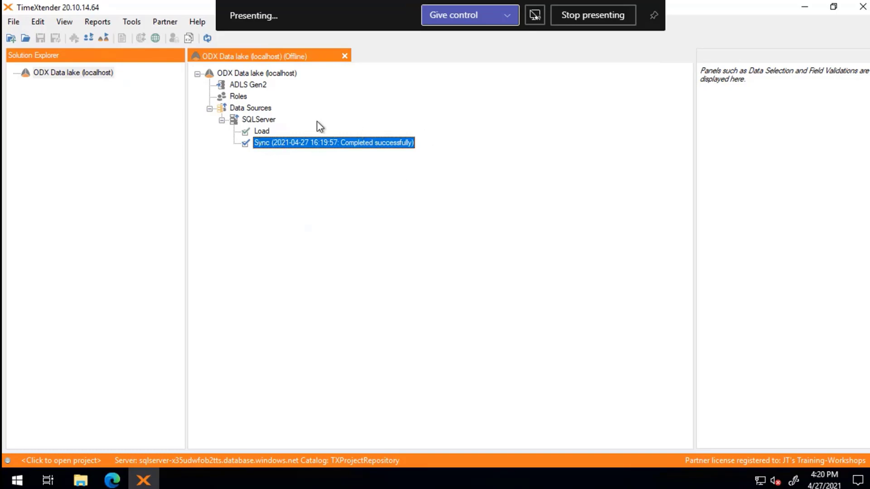
# - Execute SQLServer's Load task, then return to the overview slide
pyautogui.rightClick(265, 131)
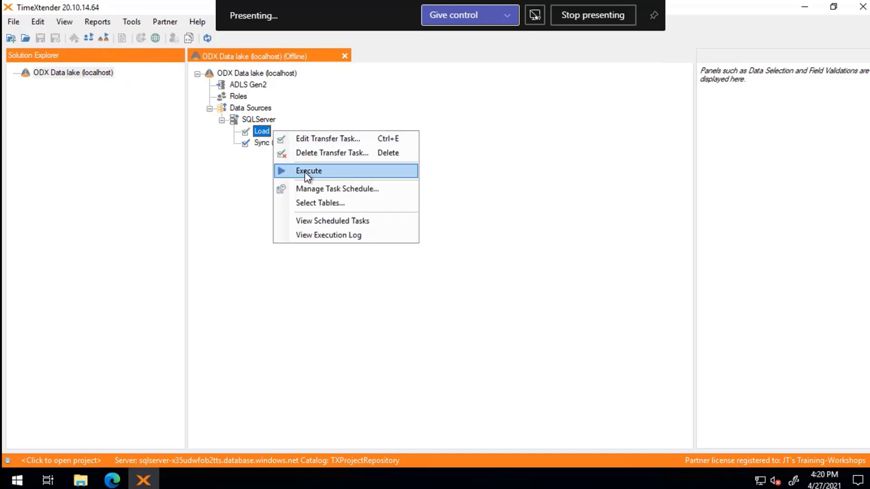
pyautogui.click(354, 173)
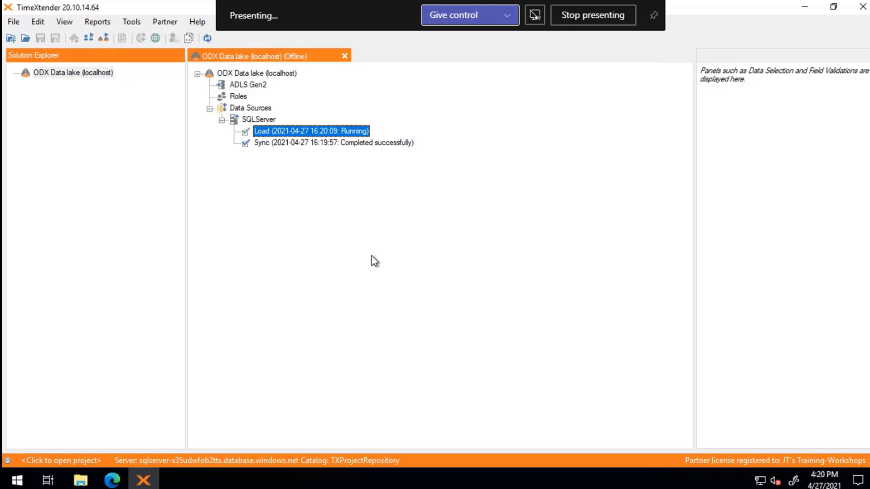
pyautogui.hotkey('alt', 'Tab')
pyautogui.hotkey('alt', 'Tab')
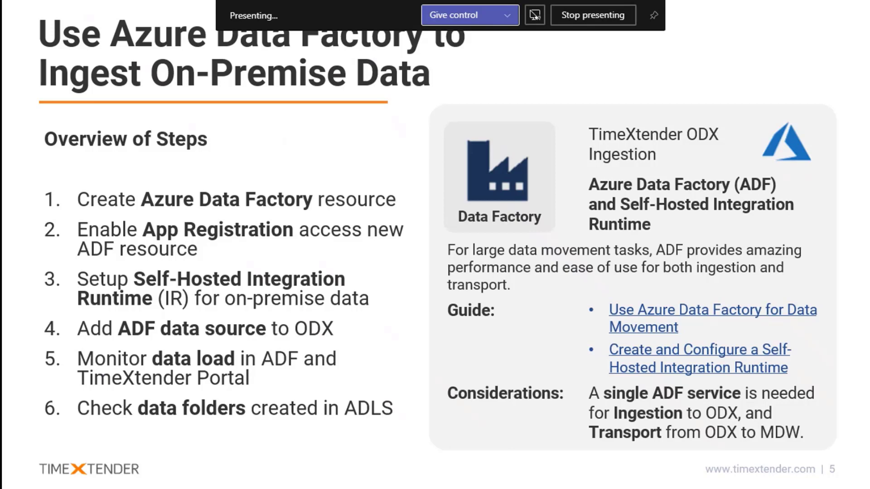
# - Open the generated TIMEXTENDER_ODX pipeline under Load On-Prem SQL in the ADF authoring view
pyautogui.hotkey('alt', 'Tab')
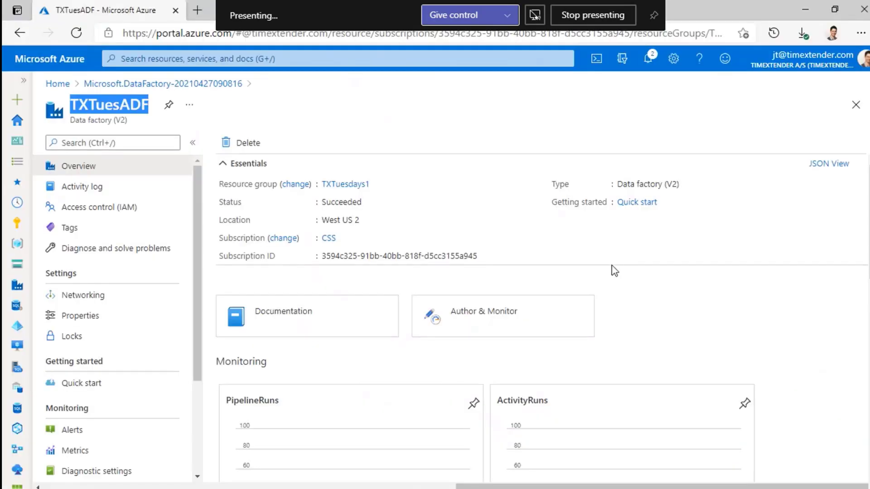
pyautogui.click(472, 313)
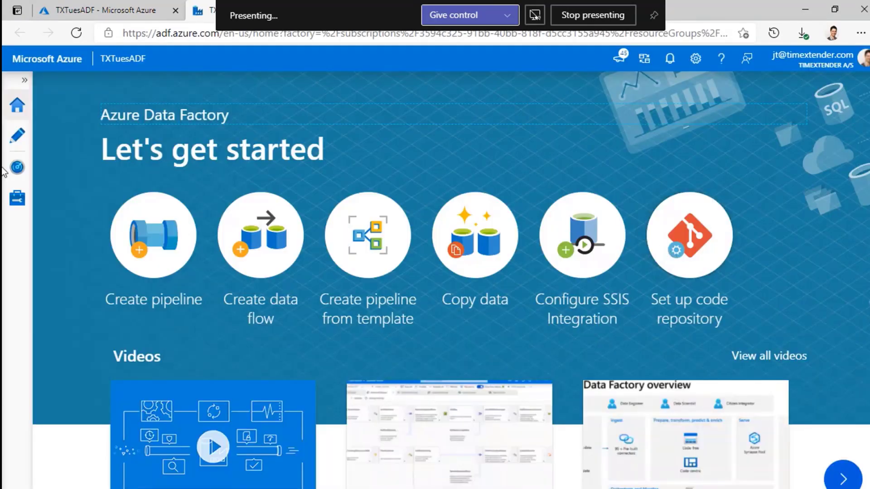
pyautogui.click(16, 139)
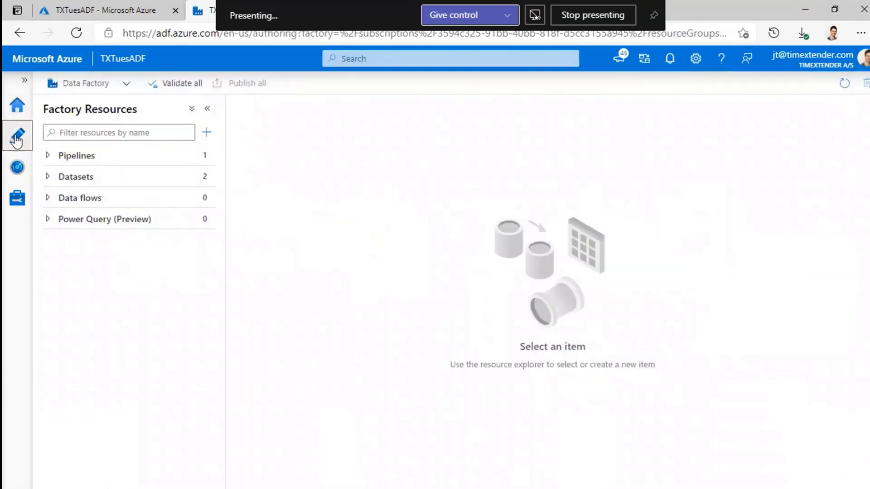
pyautogui.click(48, 156)
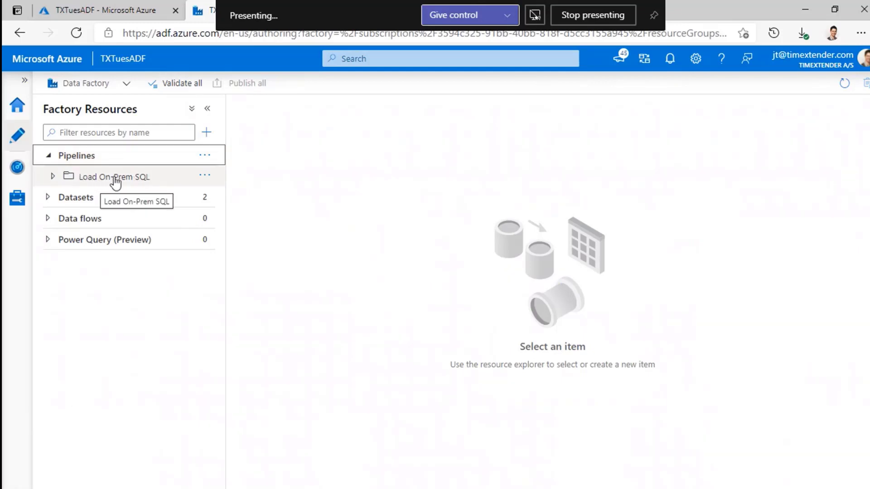
pyautogui.click(53, 177)
pyautogui.click(136, 198)
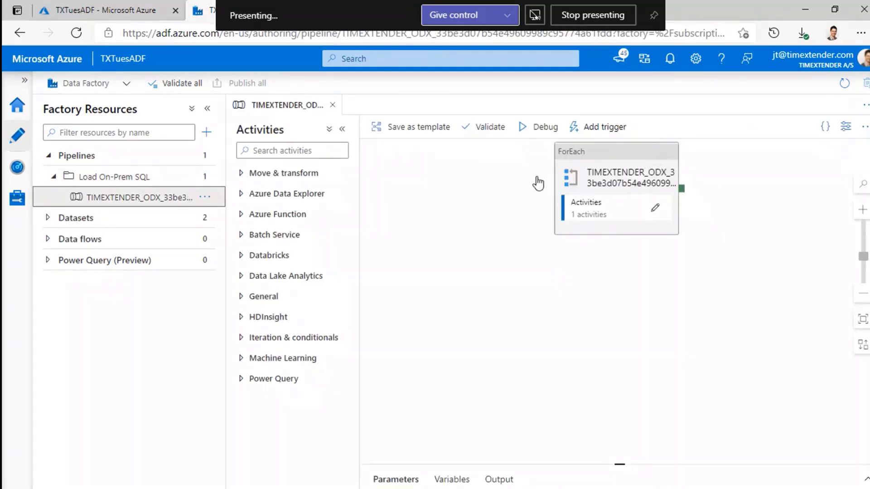
# - Inspect the ForEach activity and expand Datasets to show Source and Destination
pyautogui.click(613, 159)
pyautogui.scroll(2, 741, 247)
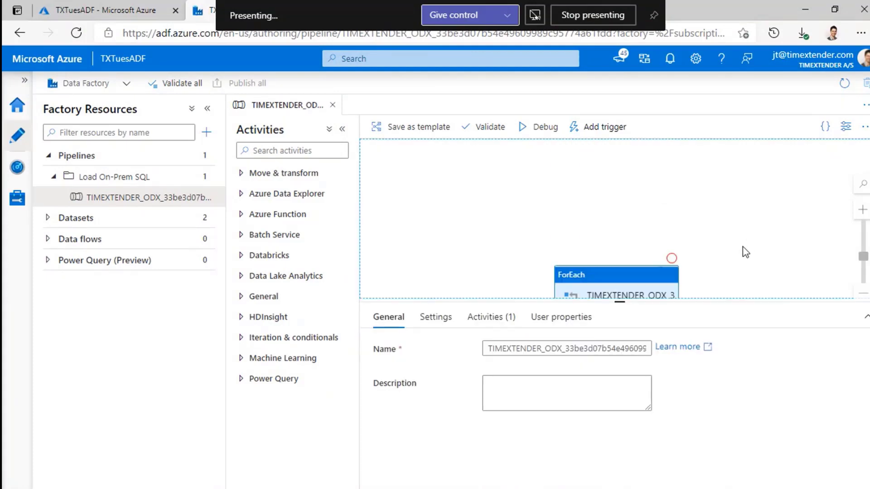
pyautogui.scroll(-2, 741, 249)
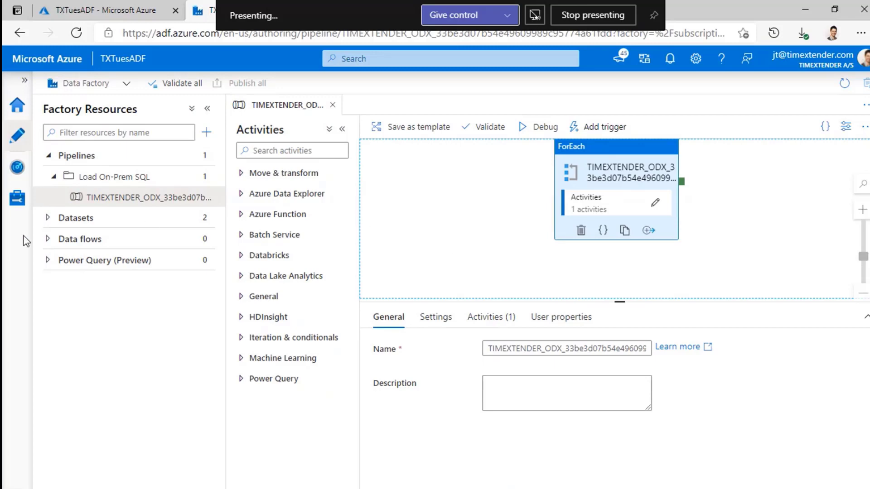
pyautogui.click(51, 218)
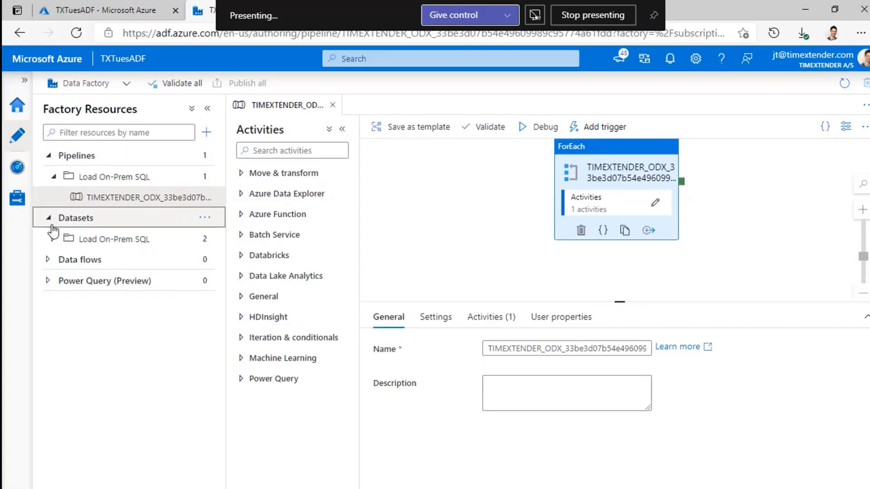
pyautogui.click(54, 239)
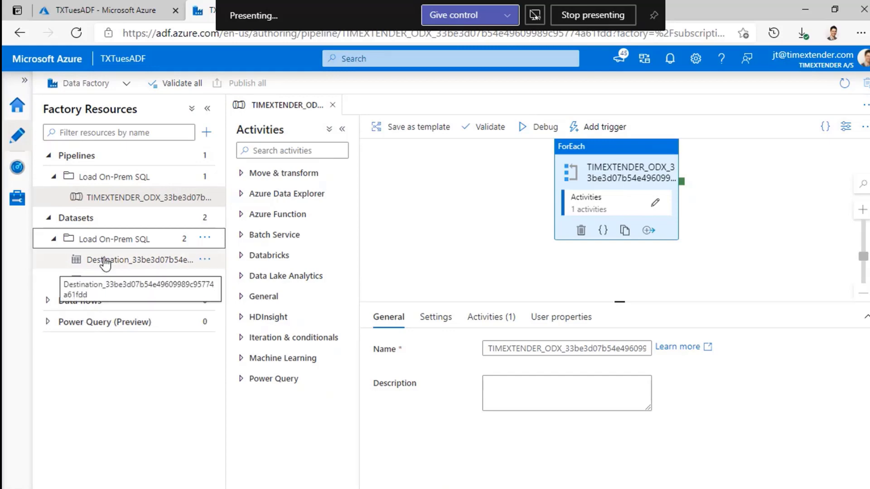
# - Open the running TIMEXTENDER_ODX pipeline run and enlarge its activity runs list
pyautogui.click(18, 169)
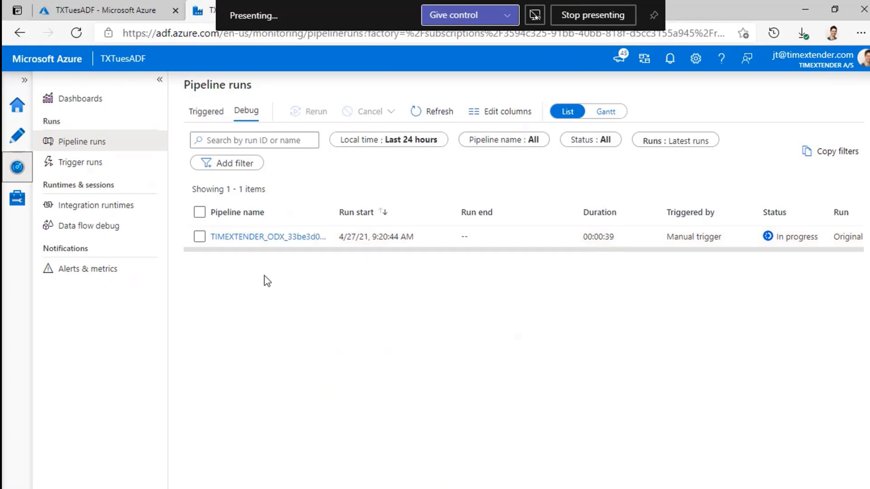
pyautogui.click(267, 237)
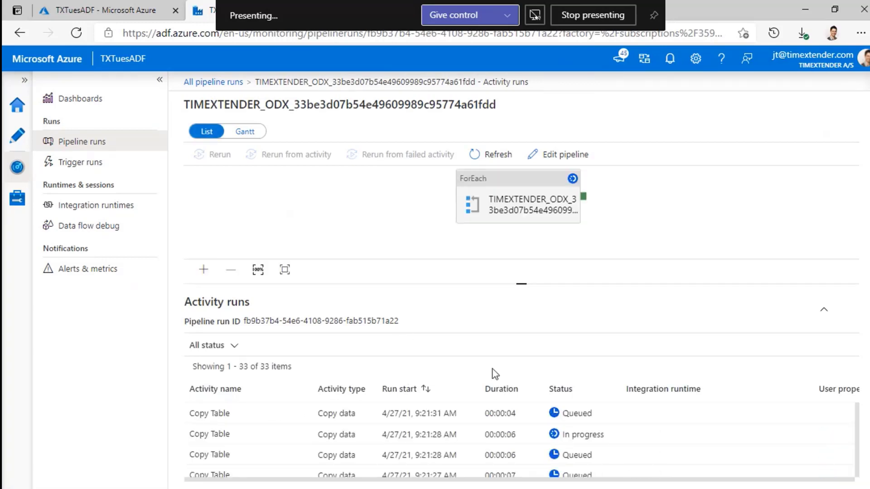
pyautogui.scroll(-1, 692, 430)
pyautogui.scroll(-3, 692, 430)
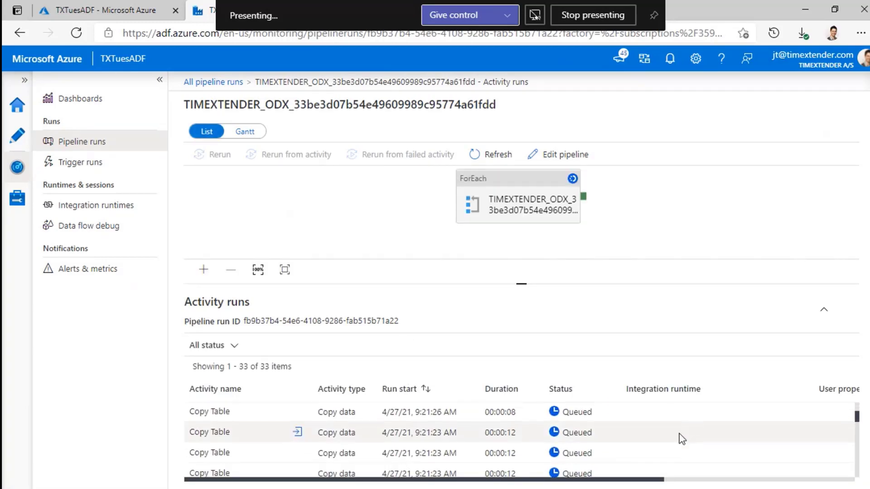
pyautogui.moveTo(520, 284); pyautogui.dragTo(521, 224)
# - Show the Copy Table activity runs as a Gantt chart and refresh the progress
pyautogui.click(251, 132)
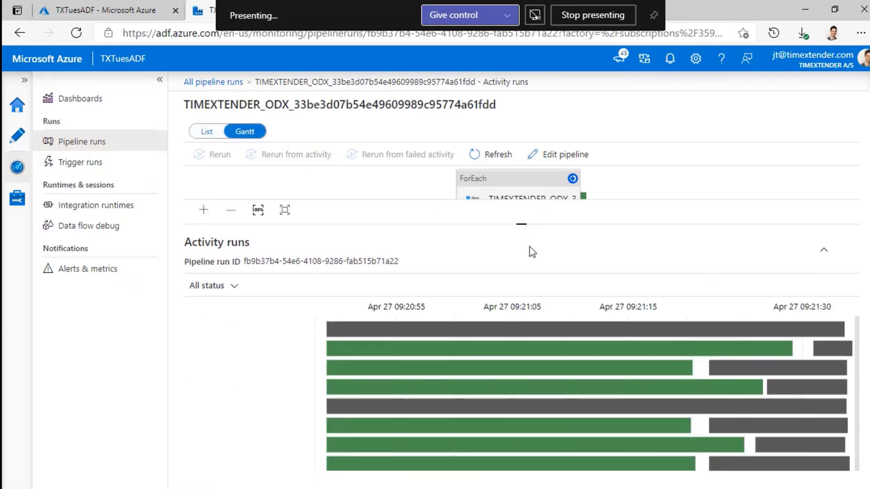
pyautogui.scroll(-3, 619, 401)
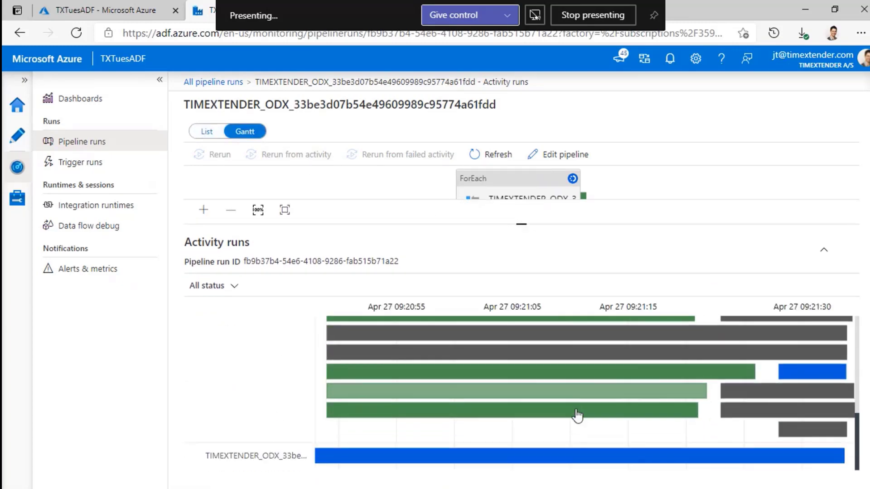
pyautogui.scroll(3, 575, 421)
pyautogui.scroll(3, 576, 422)
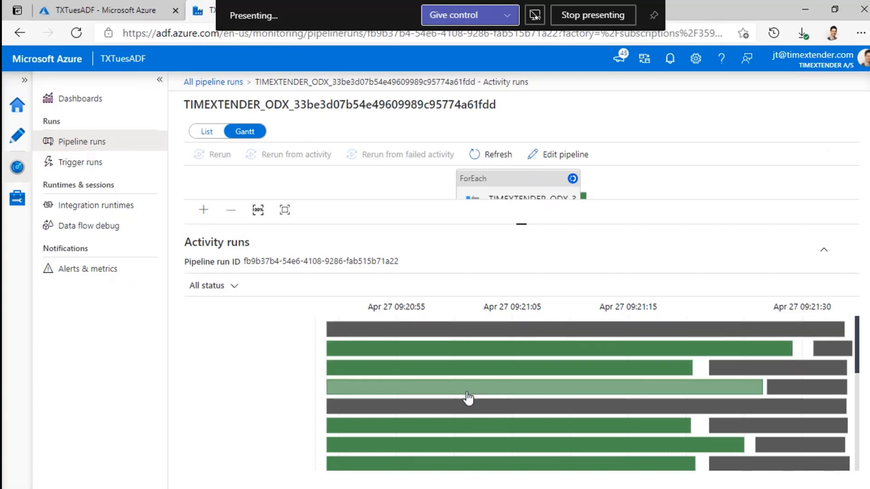
pyautogui.scroll(-3, 498, 402)
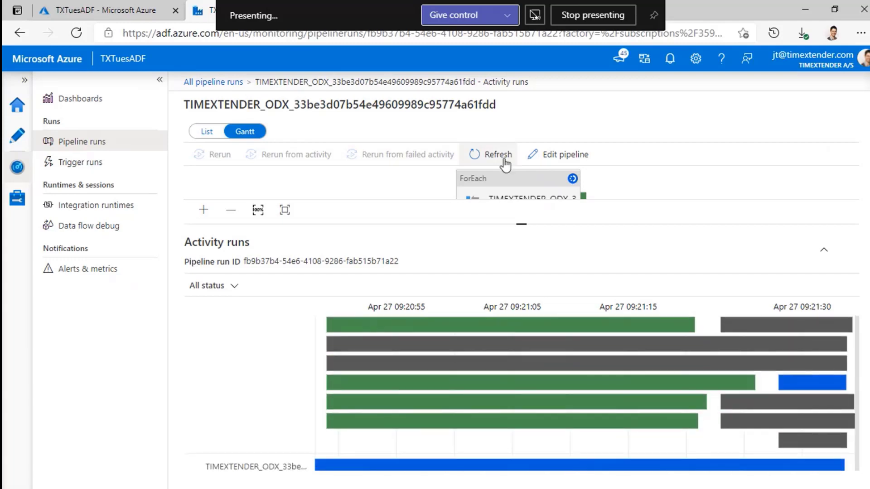
pyautogui.click(501, 157)
pyautogui.scroll(-3, 670, 404)
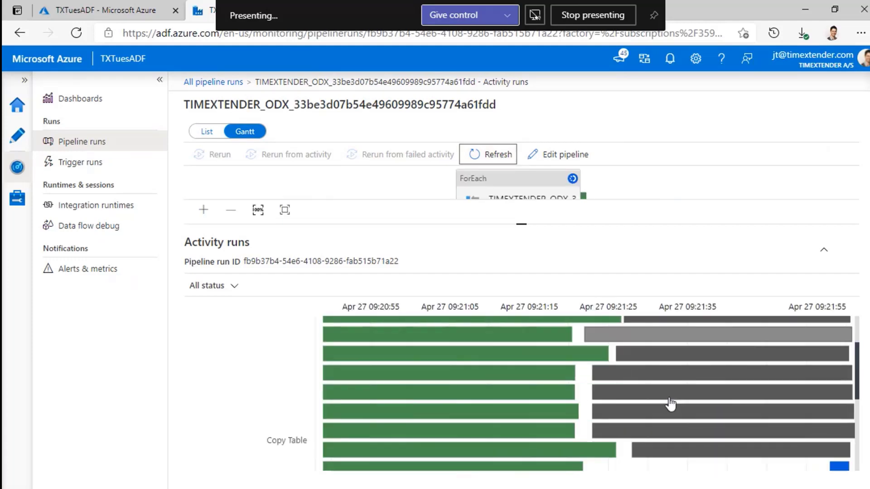
pyautogui.scroll(3, 670, 404)
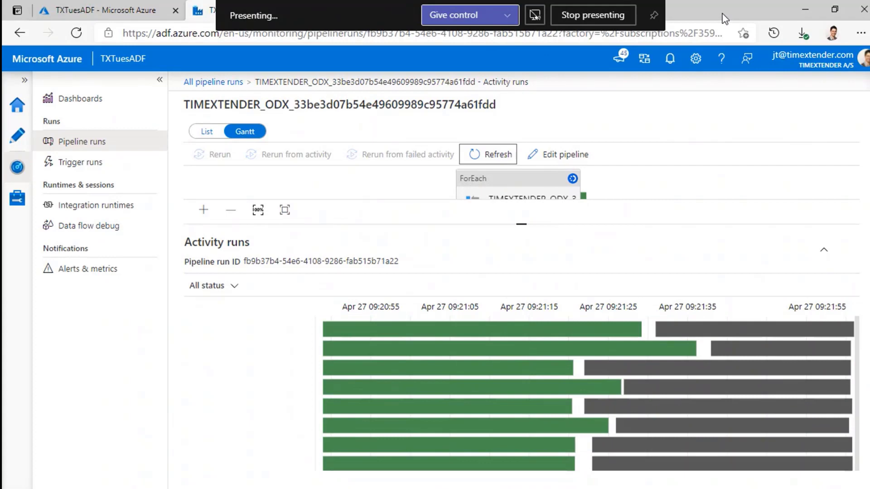
# - Sign in to the TimeXtender portal in a new browser tab
pyautogui.hotkey('ctrl', 't')
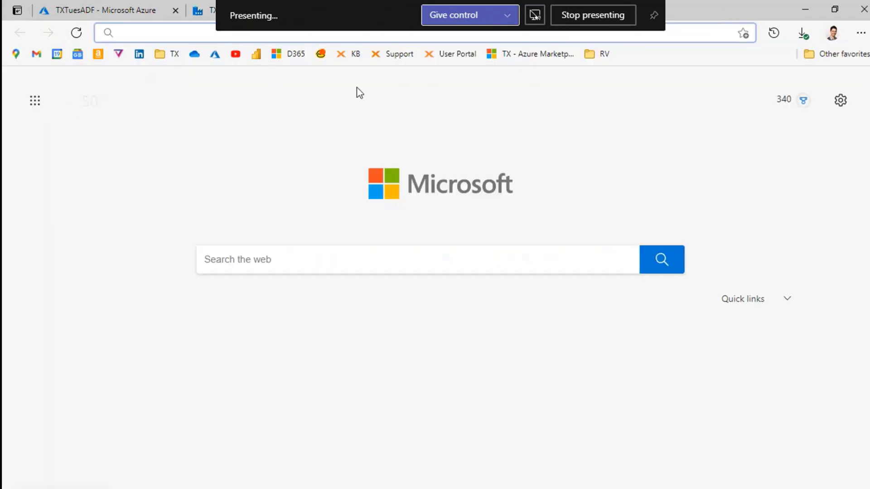
pyautogui.click(470, 60)
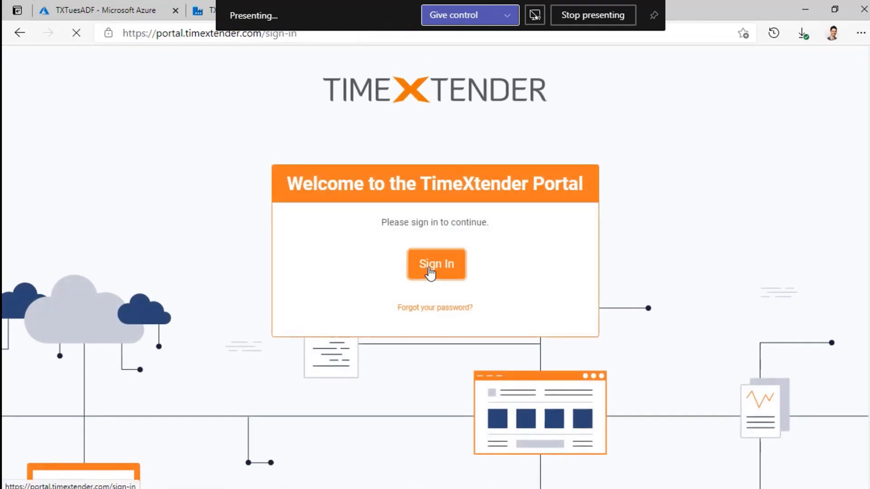
pyautogui.click(429, 272)
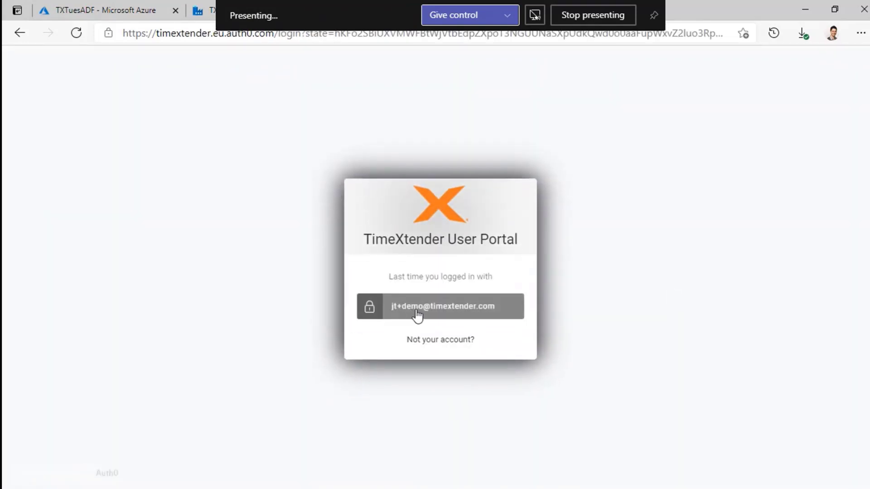
pyautogui.click(433, 313)
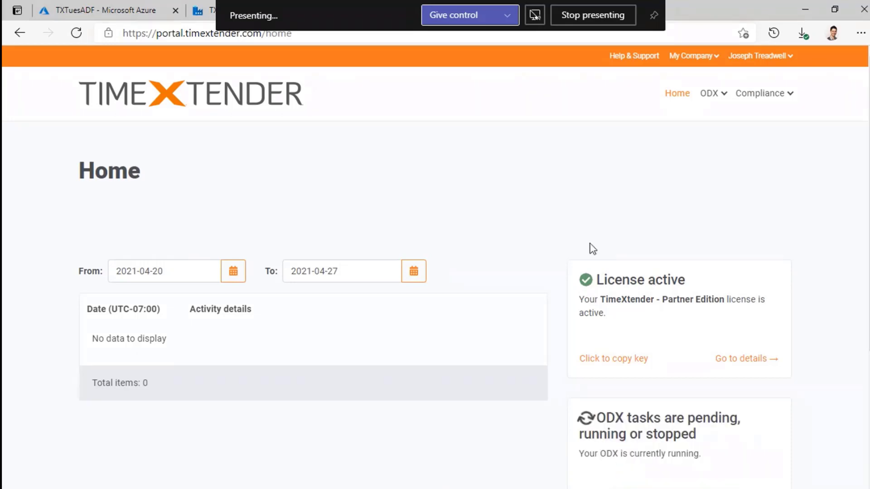
# - Check the SQLServer tasks in the data lake details, then view the empty txtuesdayscontainer
pyautogui.scroll(-4, 589, 248)
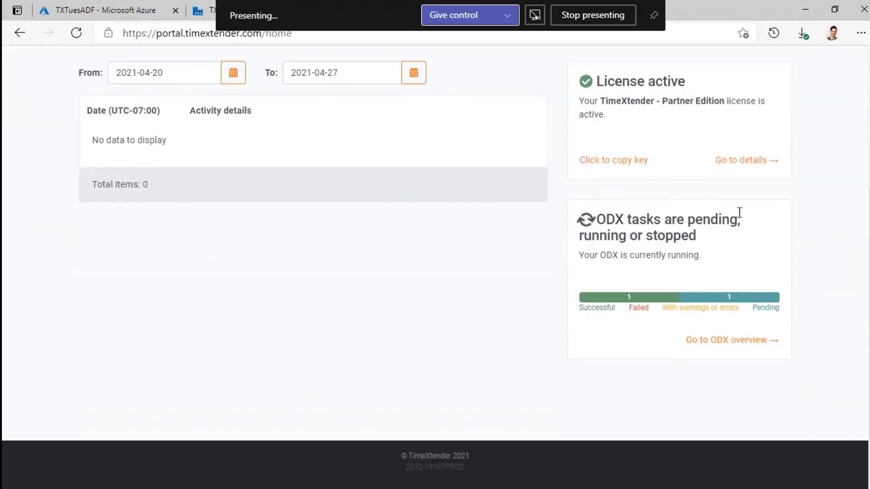
pyautogui.click(733, 343)
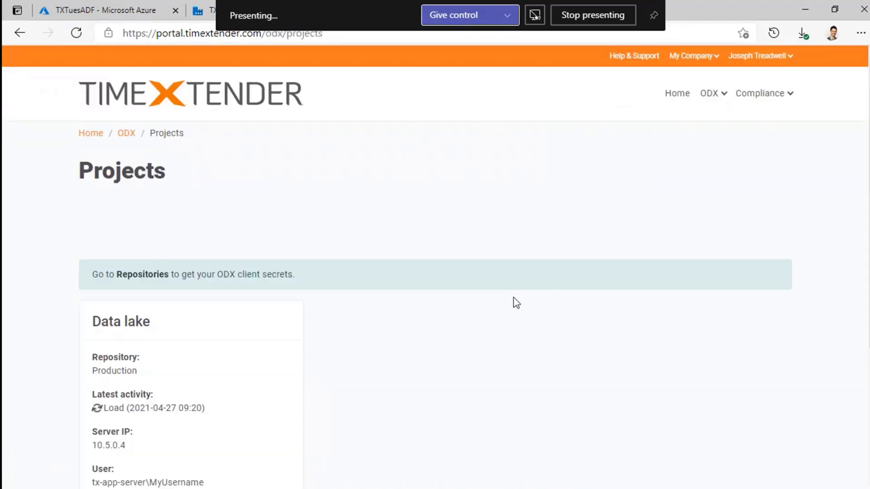
pyautogui.scroll(-3, 515, 285)
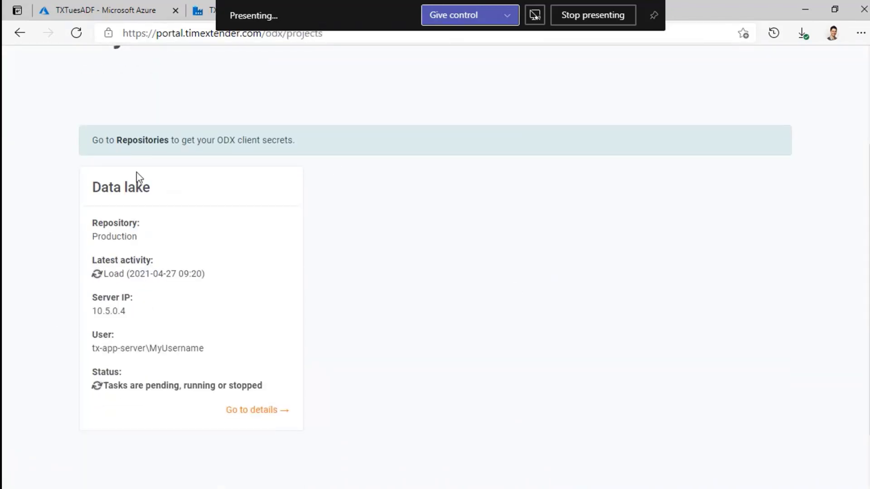
pyautogui.click(261, 412)
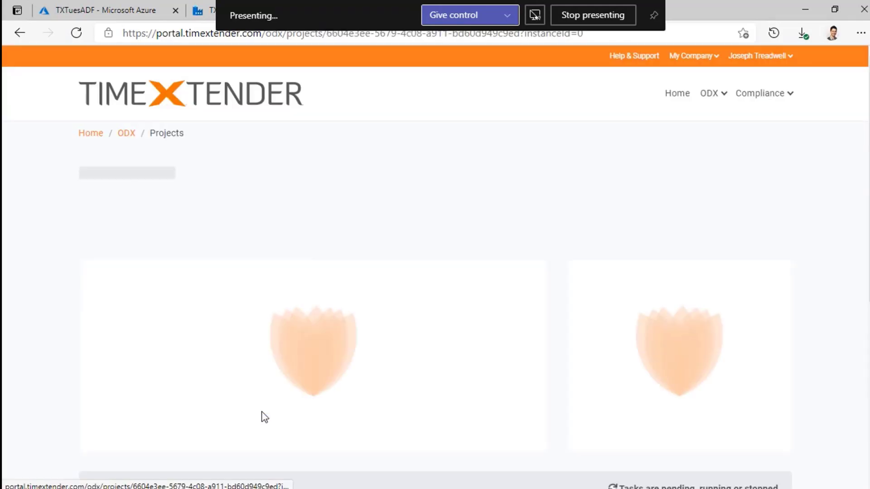
pyautogui.scroll(-5, 498, 404)
pyautogui.scroll(-1, 500, 405)
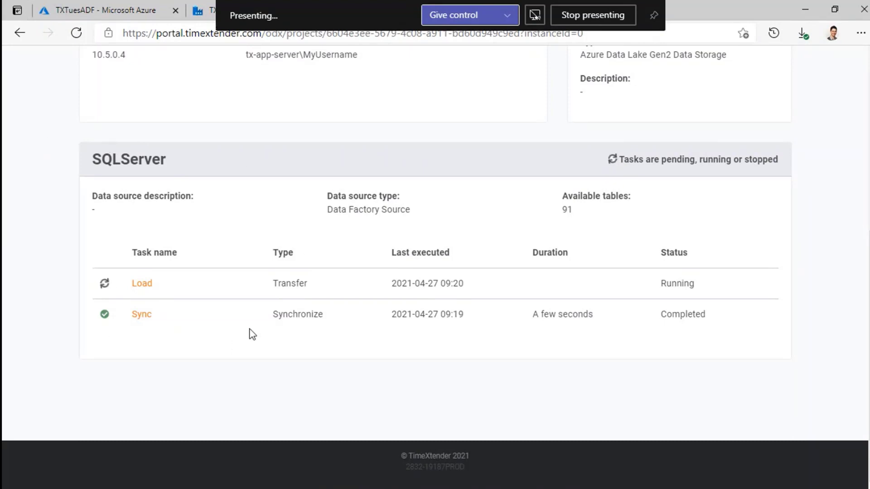
pyautogui.moveTo(586, 314)
pyautogui.hotkey('alt', 'Tab')
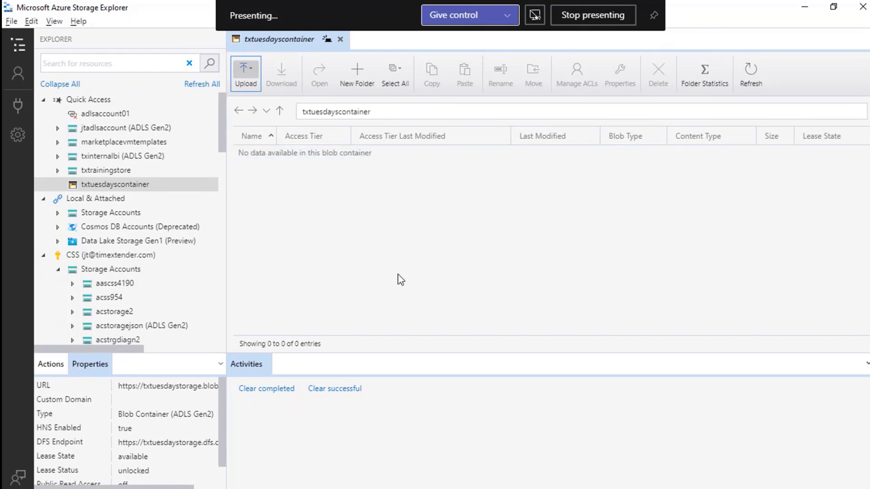
# - Refresh the container and open the SQLServer folder to list its table folders
pyautogui.click(752, 75)
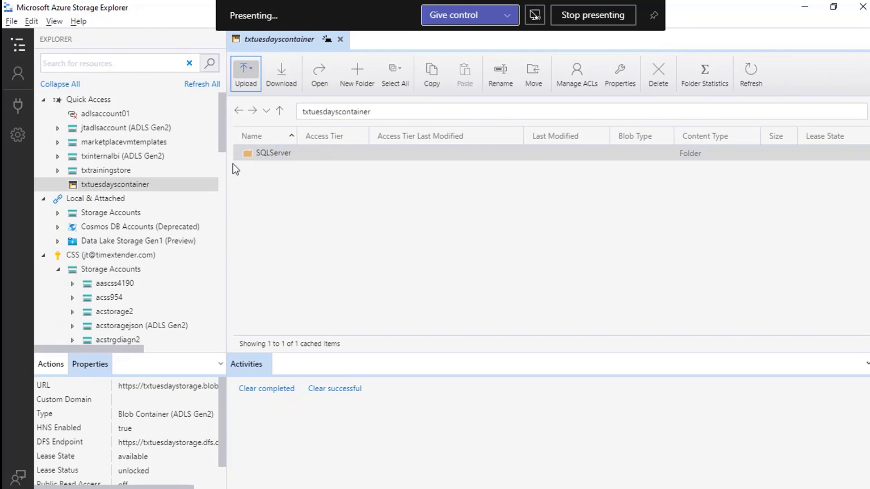
pyautogui.click(291, 154)
pyautogui.doubleClick(281, 154)
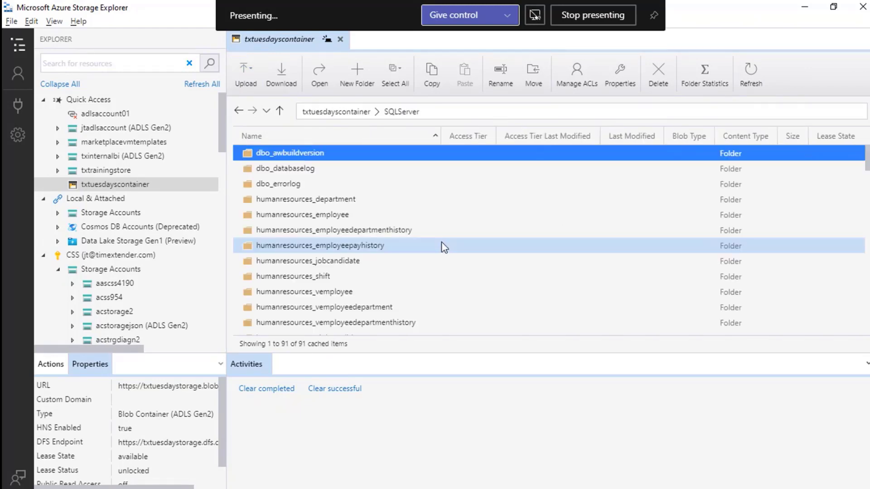
pyautogui.scroll(-15, 404, 195)
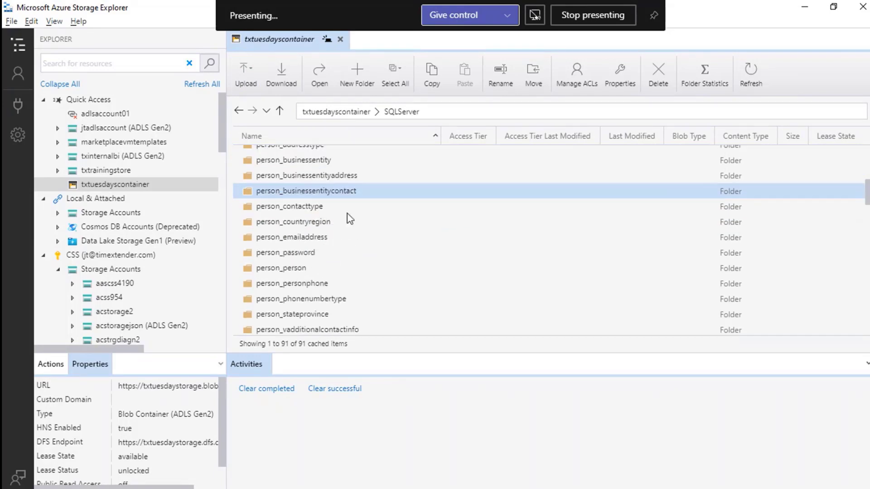
pyautogui.scroll(-8, 349, 219)
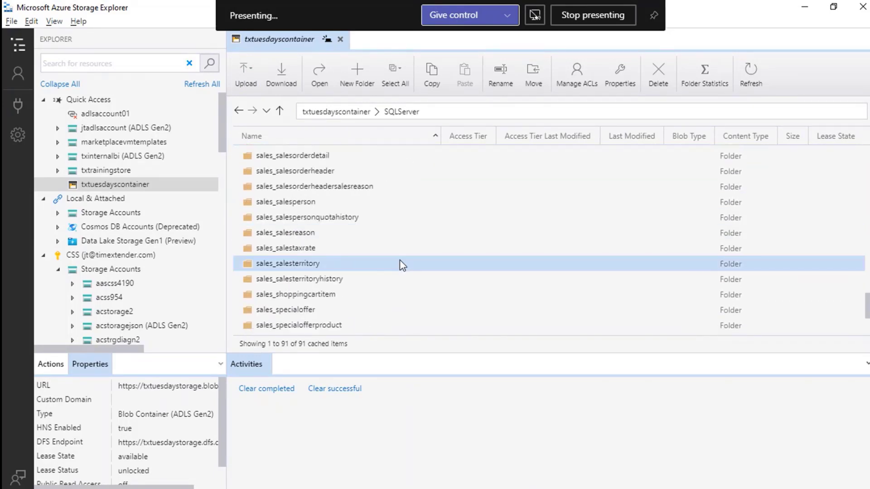
pyautogui.scroll(-3, 410, 263)
pyautogui.scroll(4, 413, 281)
pyautogui.scroll(12, 414, 292)
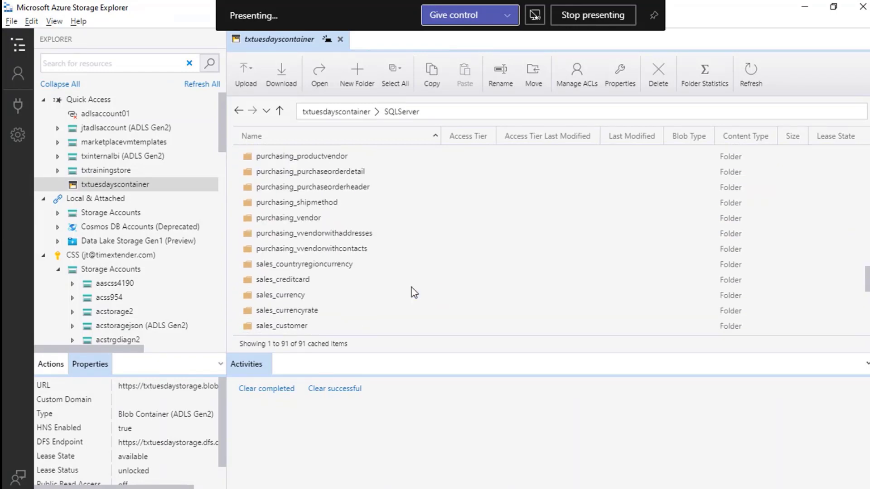
pyautogui.scroll(2, 412, 292)
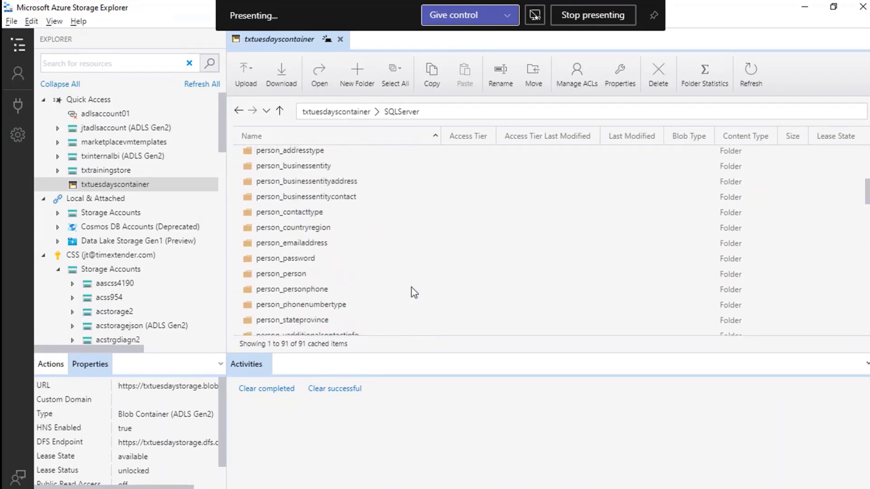
pyautogui.scroll(-2, 412, 291)
# - Peek into person_person's _WORK folder, then return to the SQLServer folder
pyautogui.click(297, 210)
pyautogui.doubleClick(288, 212)
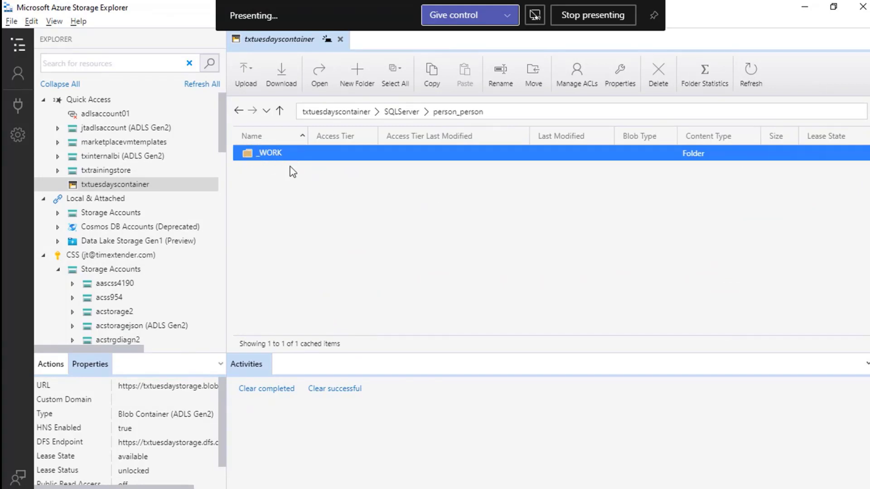
pyautogui.doubleClick(274, 155)
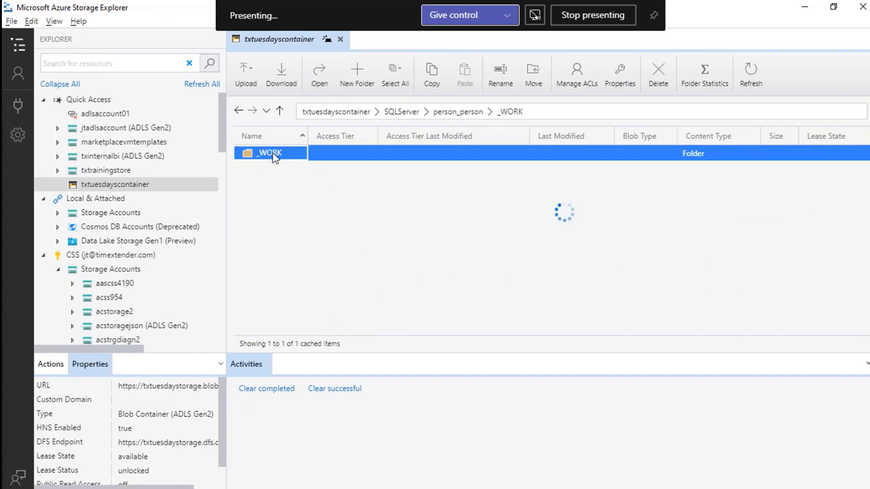
pyautogui.click(282, 114)
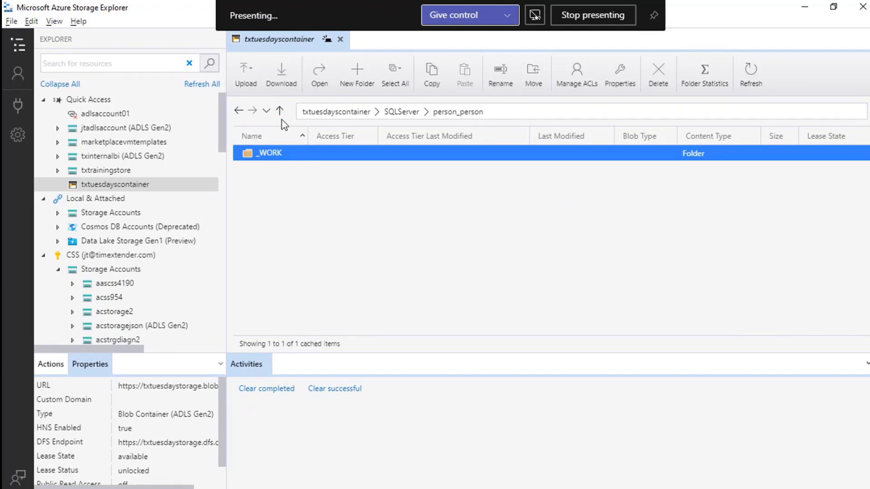
pyautogui.click(281, 113)
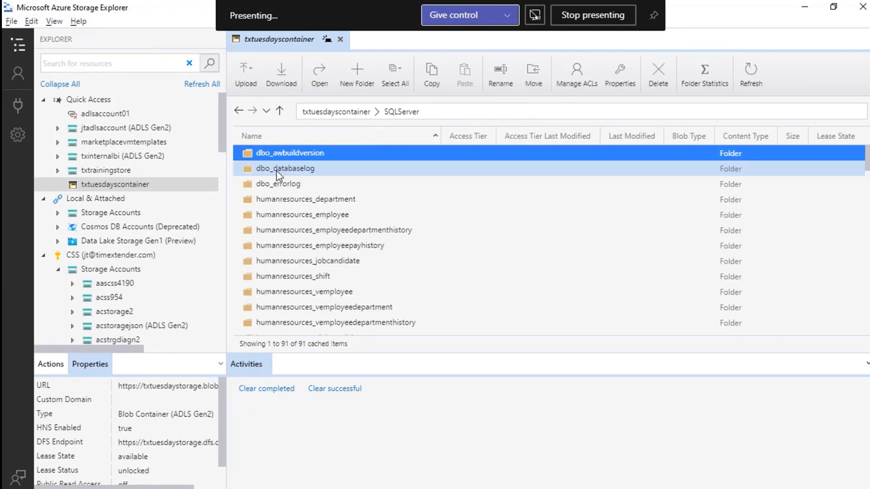
pyautogui.scroll(-2, 313, 254)
pyautogui.scroll(2, 392, 222)
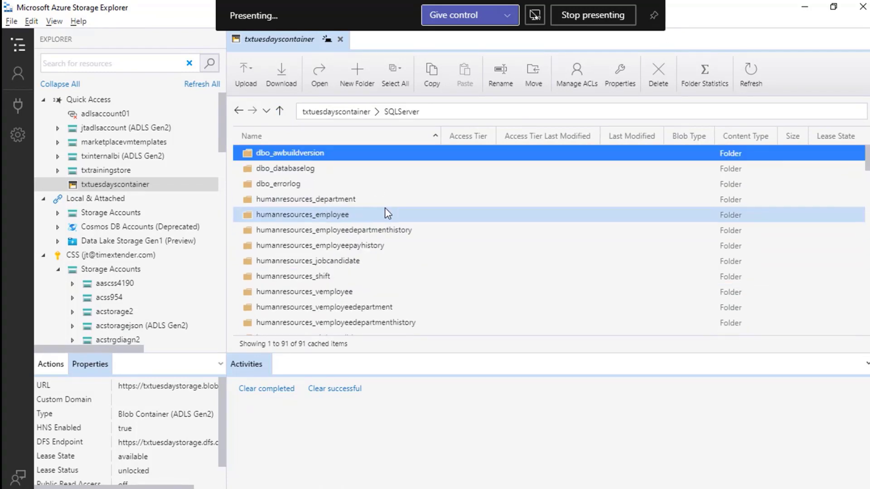
# - Show the parquet file in humanresources_employee > _WORK > _INPUT > _DATA, then return to the presentation slide
pyautogui.doubleClick(326, 215)
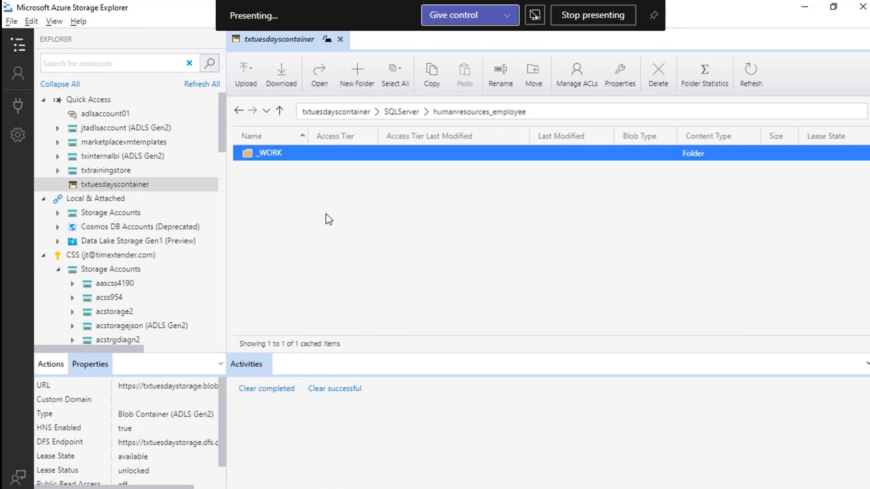
pyautogui.doubleClick(277, 154)
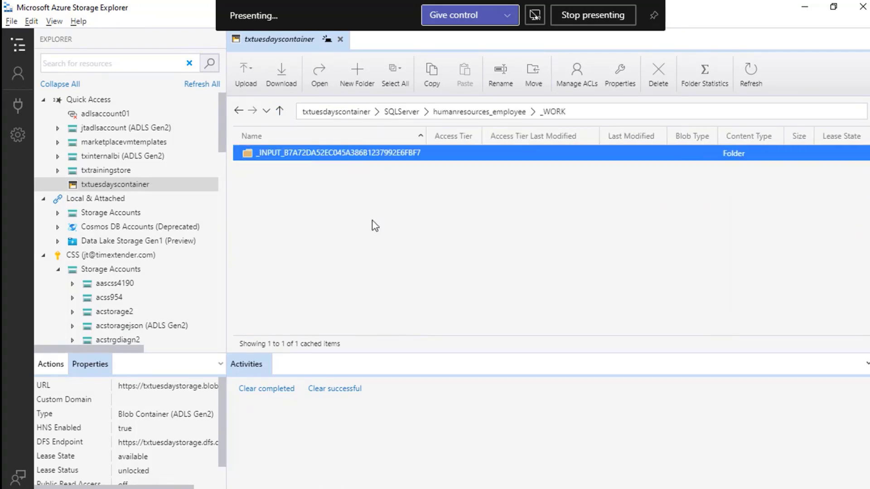
pyautogui.doubleClick(324, 155)
pyautogui.doubleClick(274, 154)
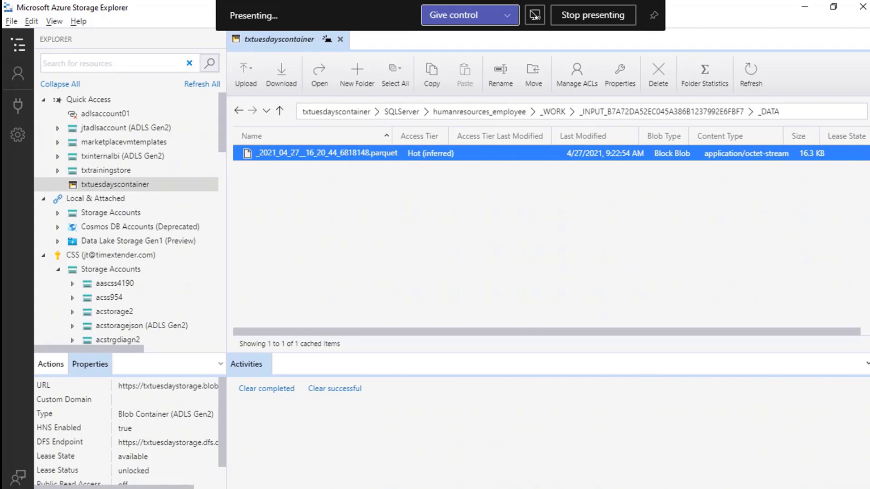
pyautogui.hotkey('alt', 'Tab')
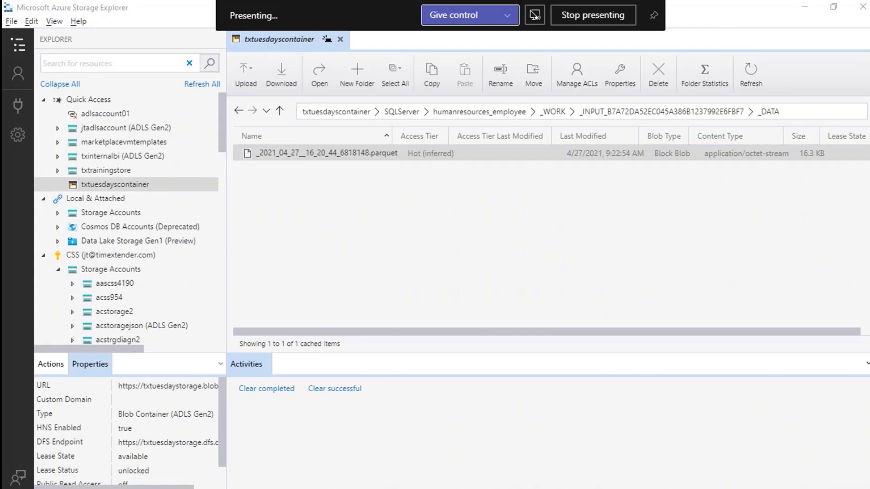
pyautogui.hotkey('alt', 'Tab')
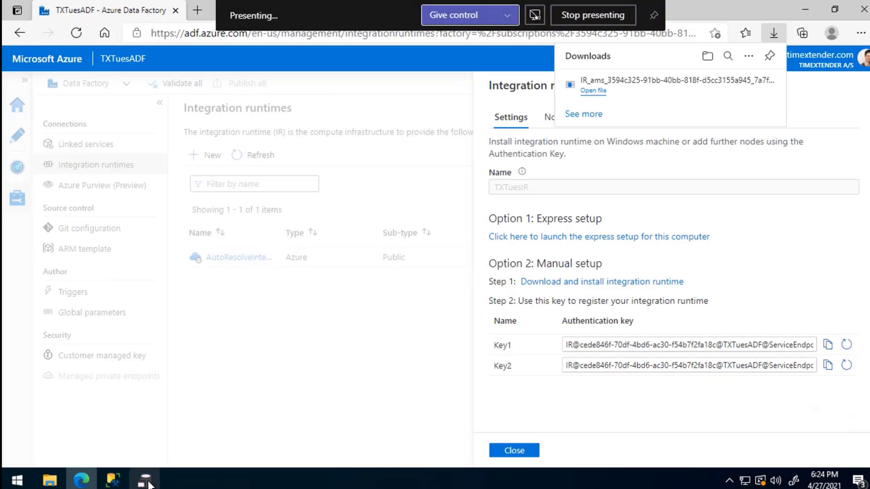
# - Close the TXTuesIR express setup success window and expand the hidden system tray icons
pyautogui.click(149, 484)
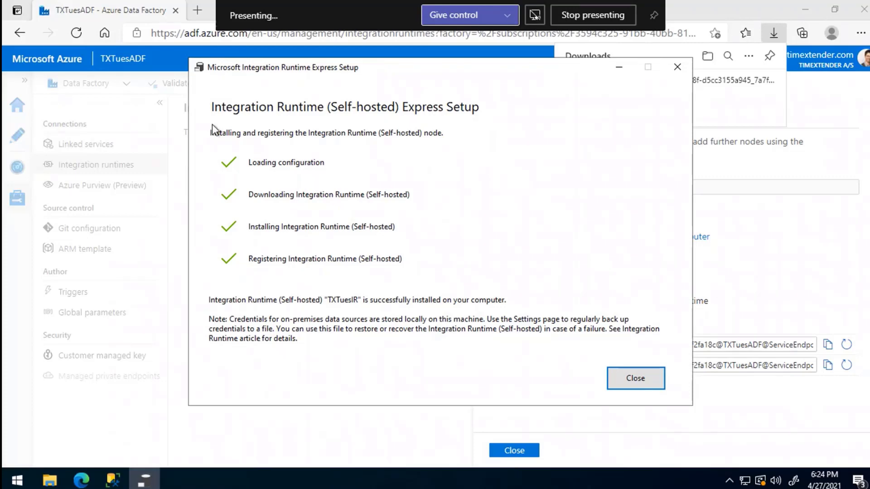
pyautogui.click(676, 68)
pyautogui.click(729, 480)
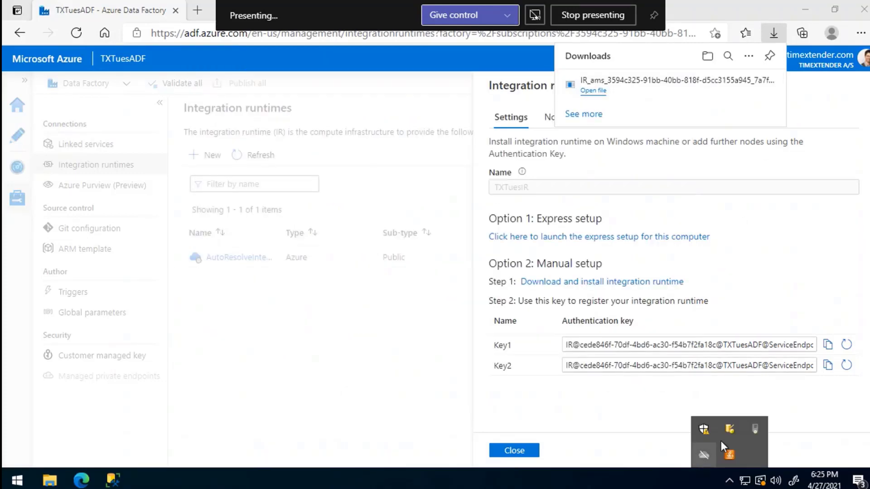
pyautogui.moveTo(755, 432)
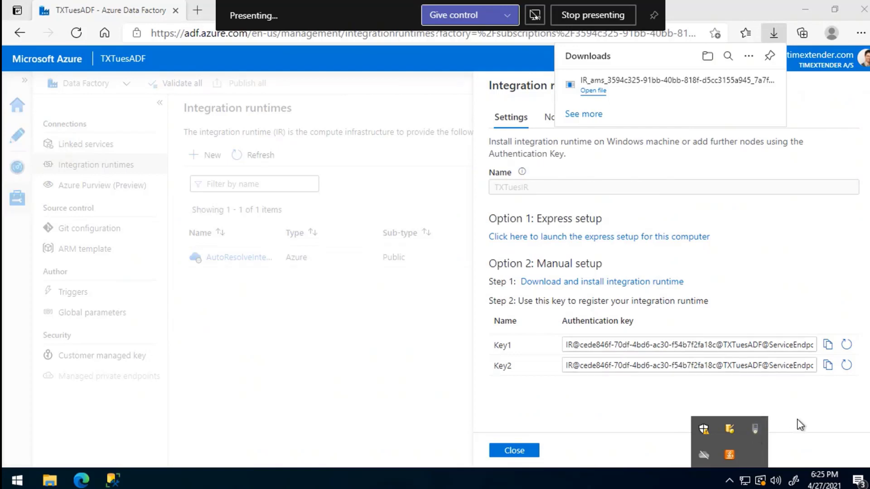
# - Confirm in Configuration Manager that node TX is connected for TXTuesIR, then stop presenting
pyautogui.doubleClick(756, 428)
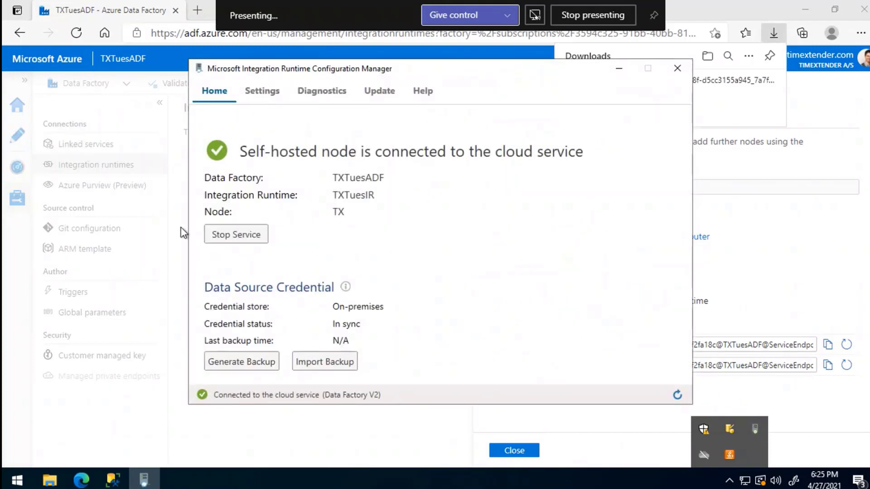
pyautogui.click(253, 92)
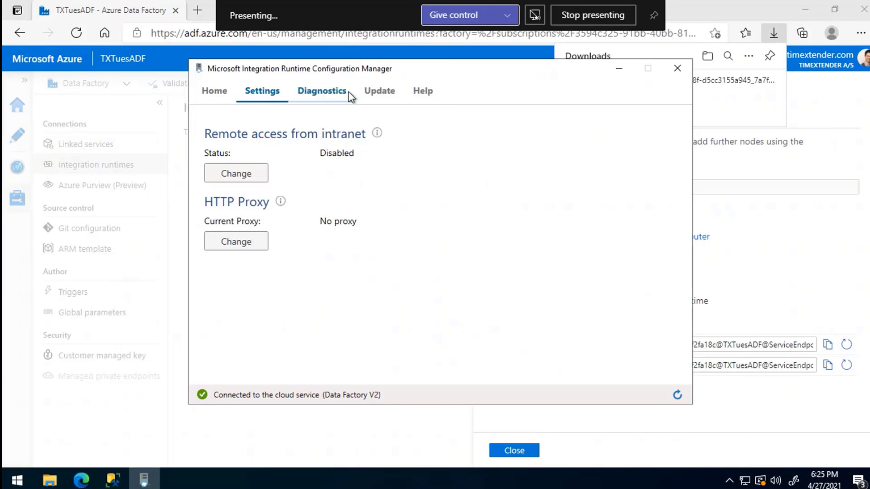
pyautogui.click(215, 91)
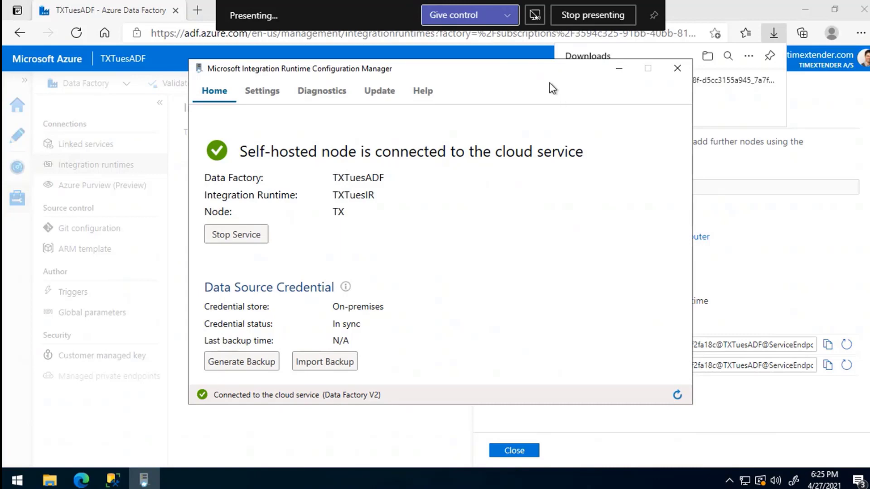
pyautogui.moveTo(544, 68); pyautogui.dragTo(517, 64)
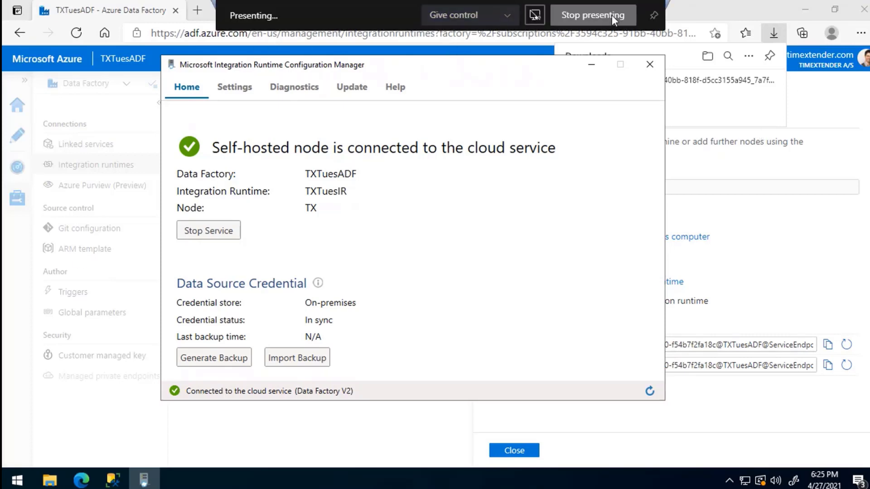
pyautogui.click(611, 15)
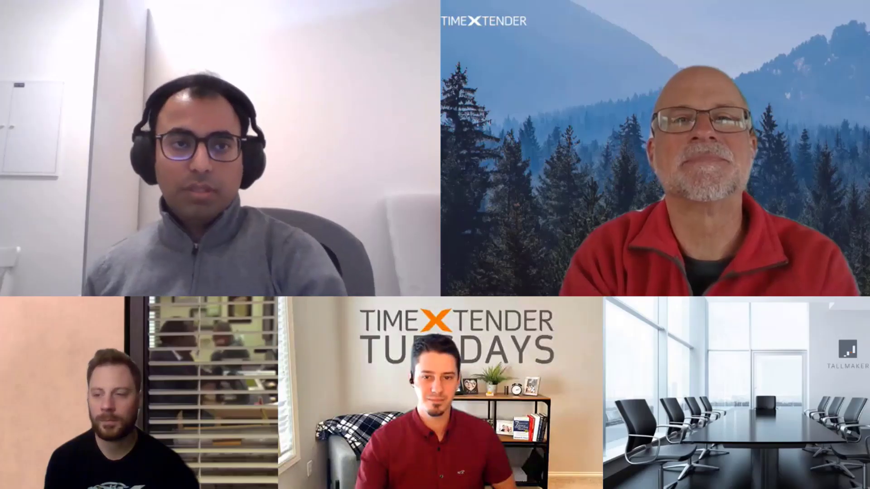
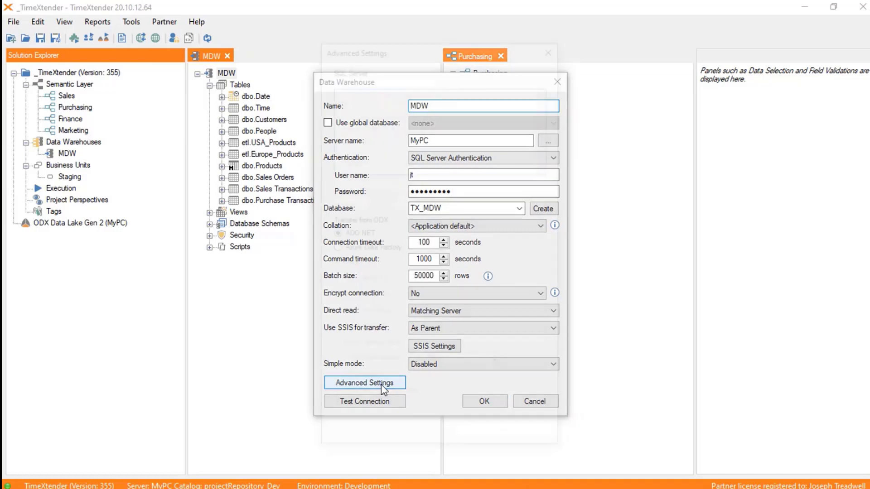
# - Choose SQL Data Warehouse as the MDW data warehouse's deployment target
pyautogui.click(425, 183)
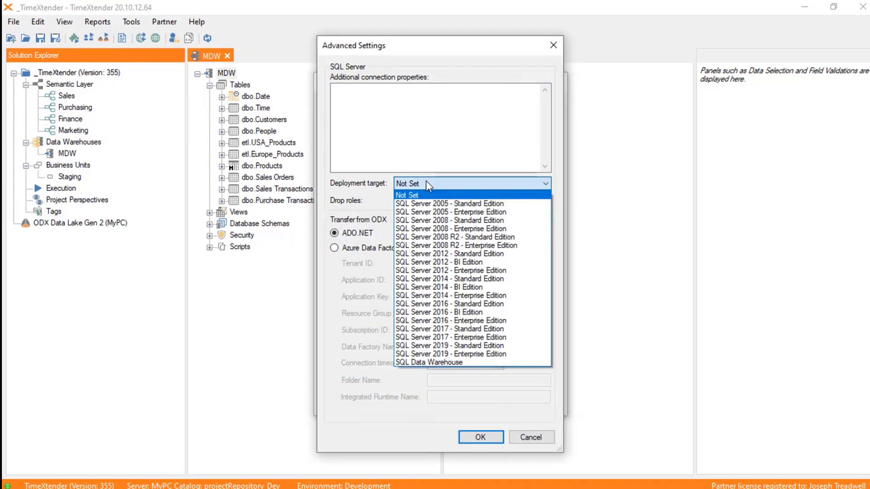
pyautogui.click(418, 362)
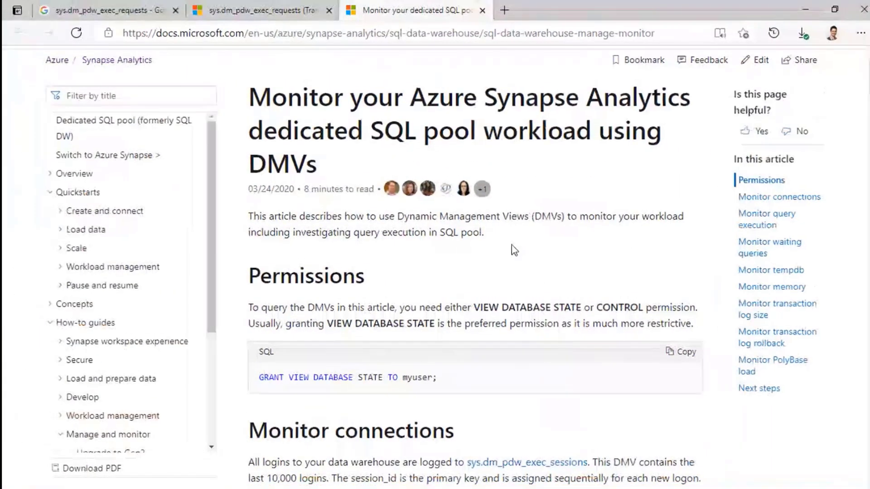
pyautogui.click(289, 36)
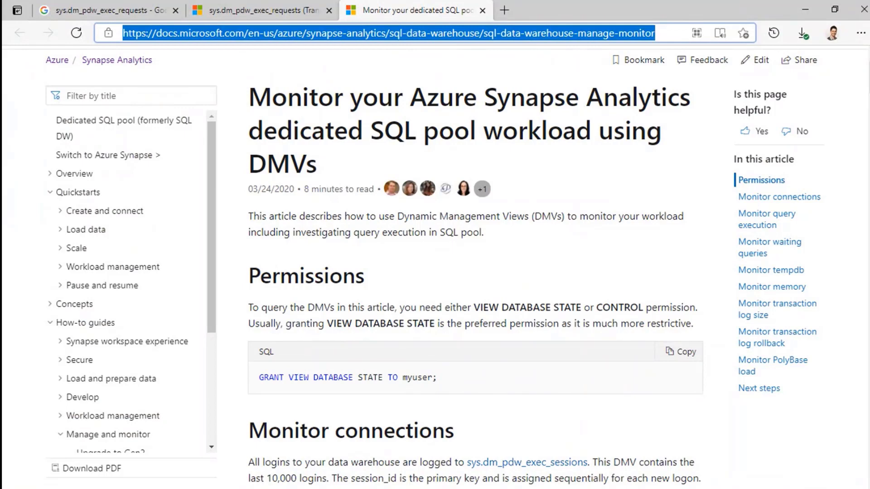
pyautogui.hotkey('alt', 'Tab')
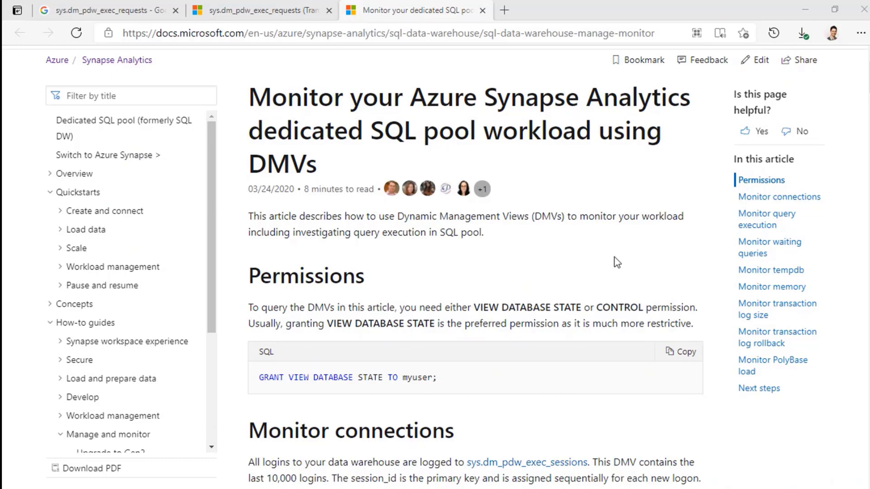
pyautogui.scroll(-1, 616, 262)
pyautogui.scroll(-6, 394, 317)
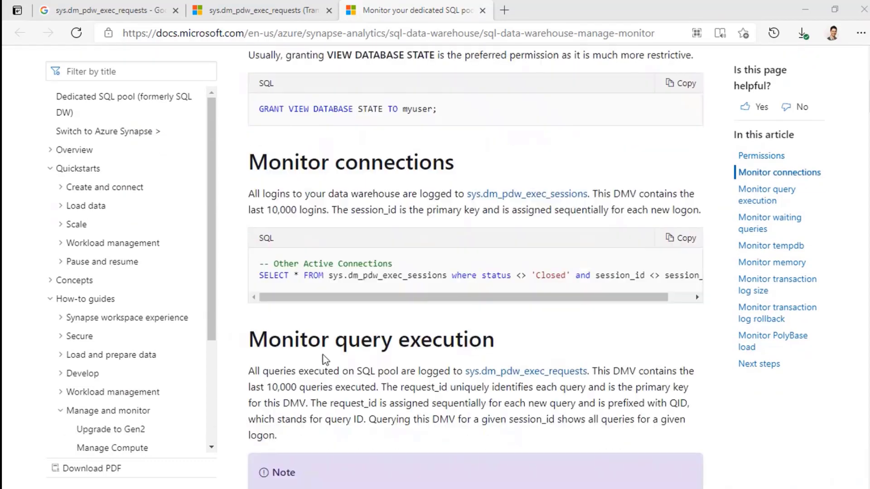
pyautogui.scroll(1, 439, 365)
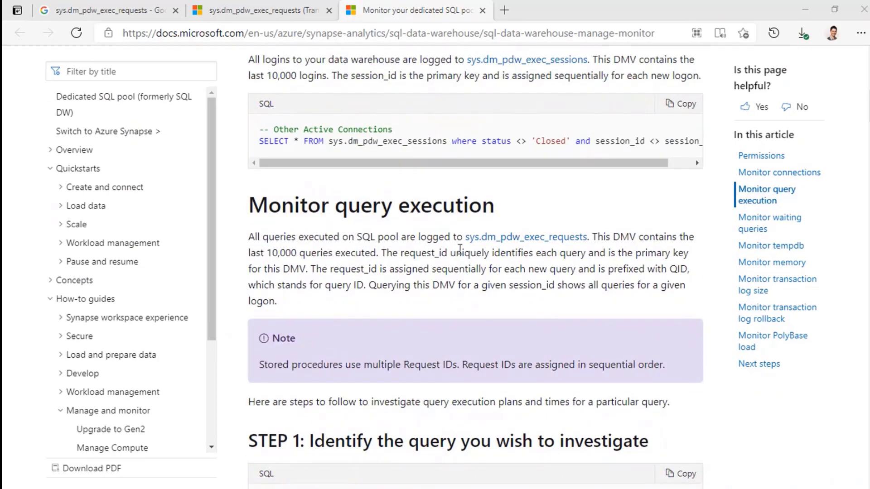
pyautogui.moveTo(464, 239); pyautogui.dragTo(592, 238)
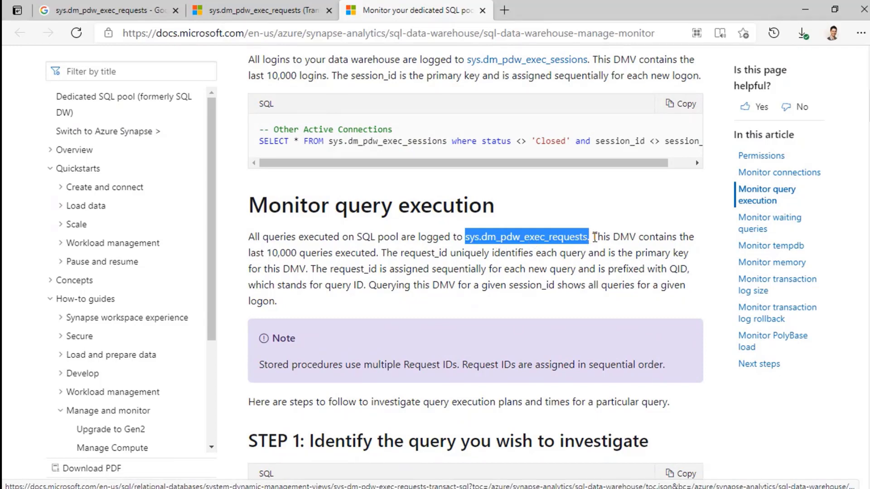
pyautogui.click(595, 237)
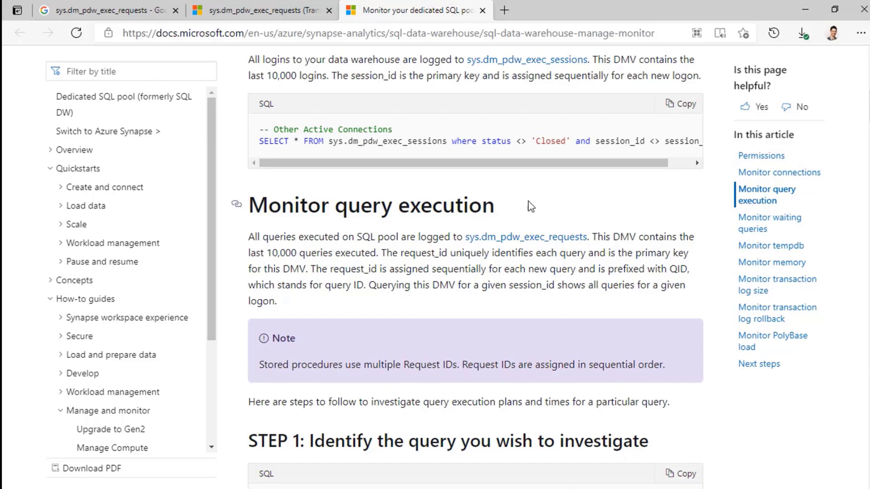
pyautogui.scroll(6, 599, 285)
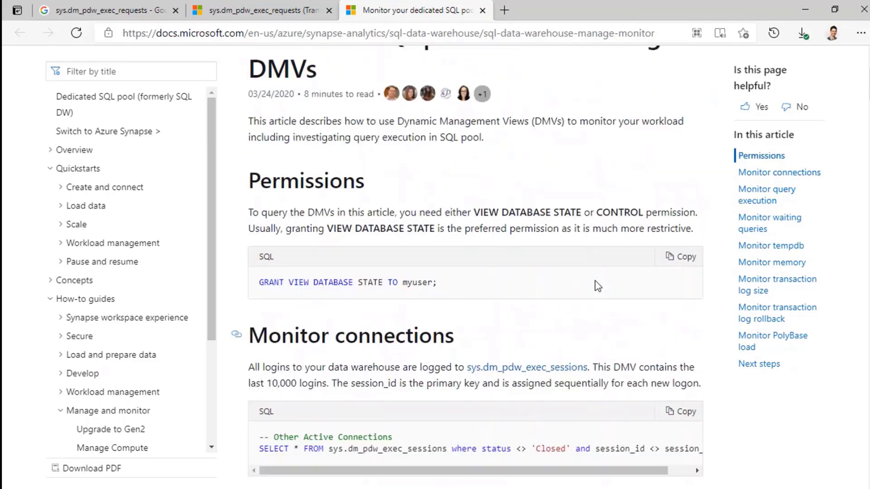
pyautogui.scroll(-1, 595, 281)
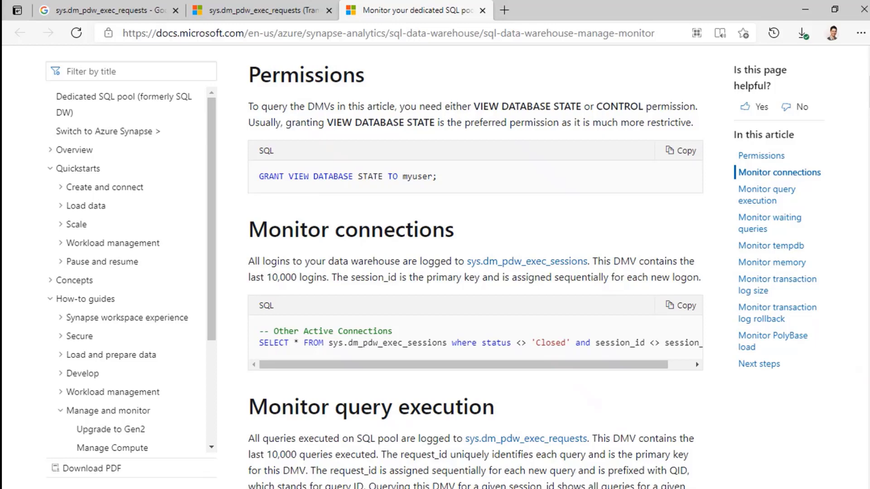
pyautogui.hotkey('alt', 'Tab')
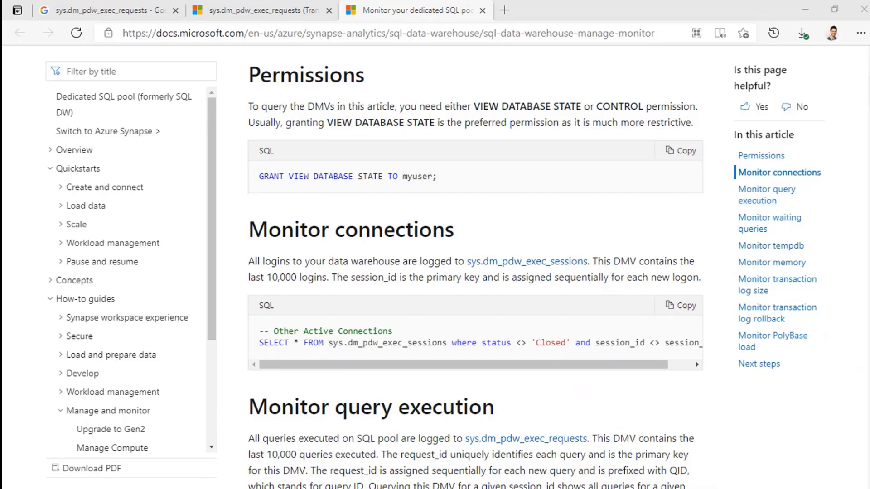